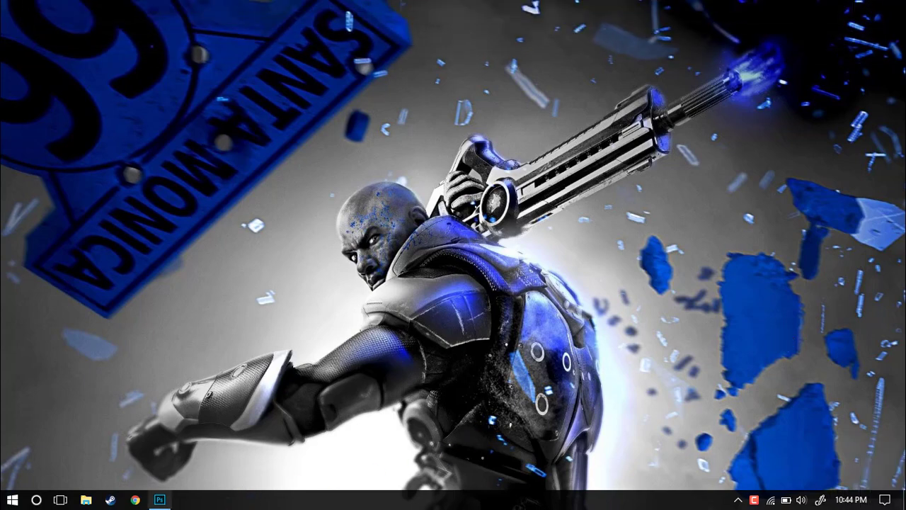
Switch to Photoshop and open the recent spider_man_selfie wallpaper image.
click(160, 499)
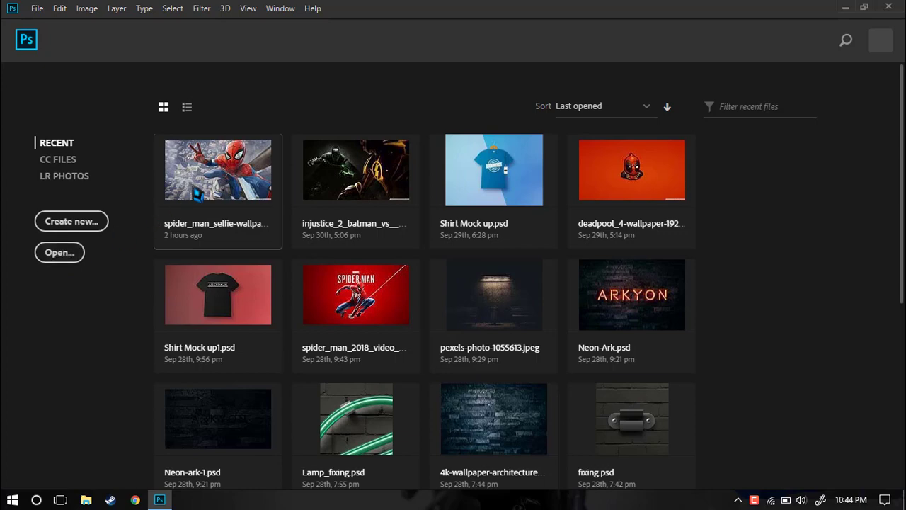
click(189, 190)
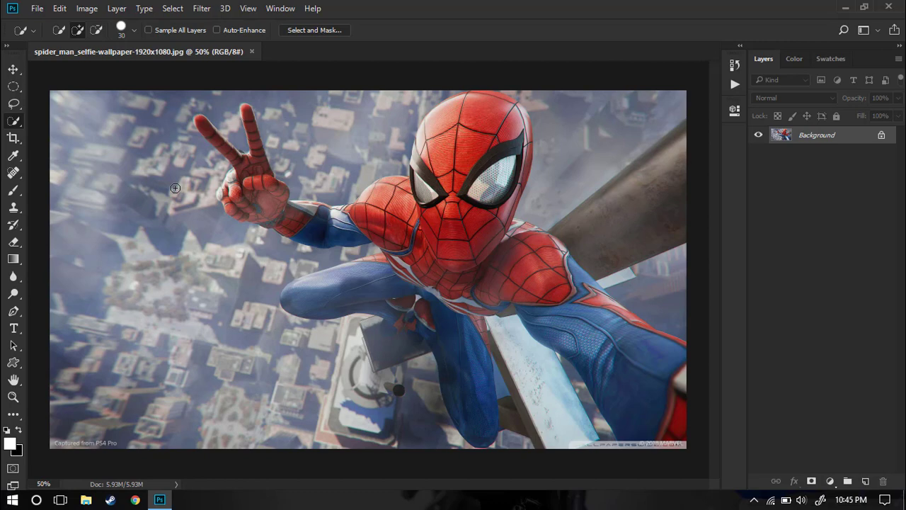
Show the list of recorded actions, collapse the Neon Maker set and expand the Default Actions set.
click(292, 12)
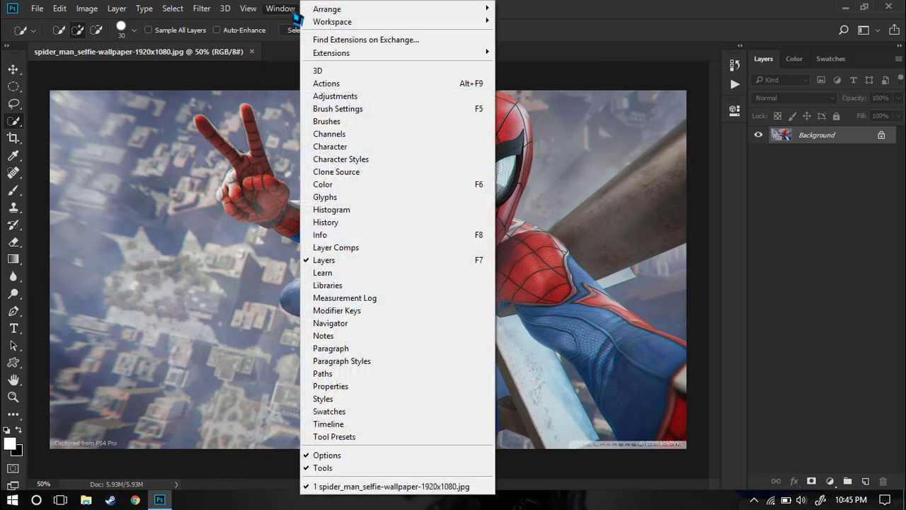
click(367, 85)
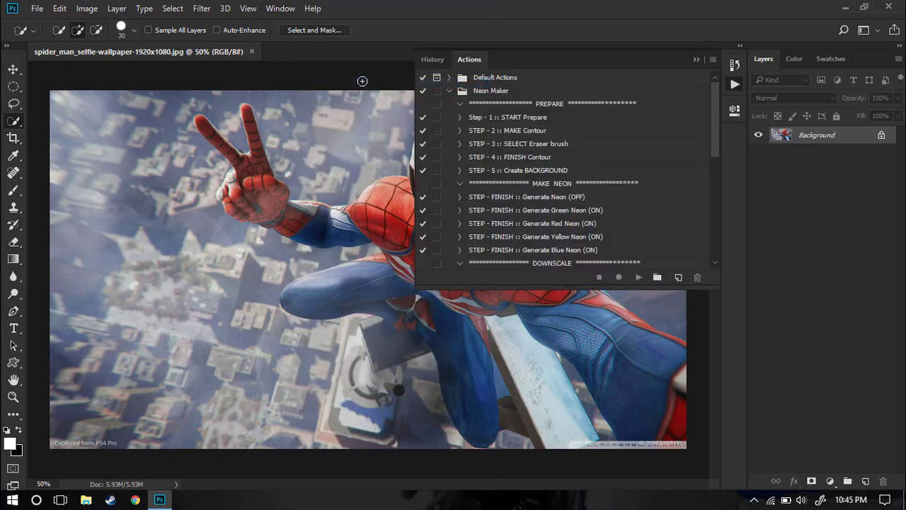
click(449, 90)
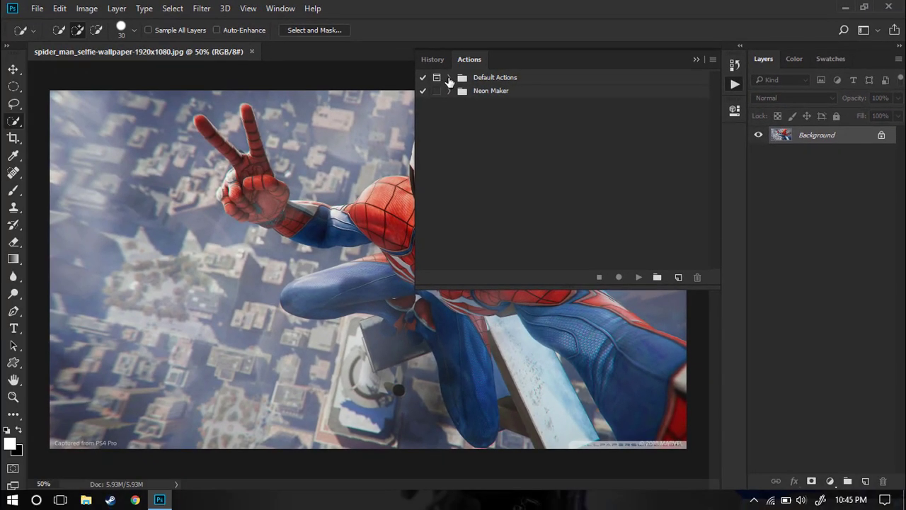
click(449, 77)
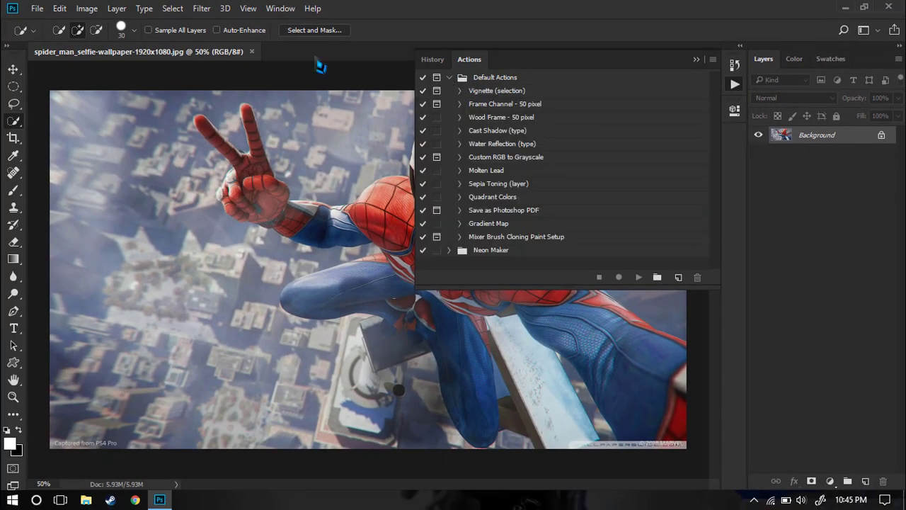
click(281, 8)
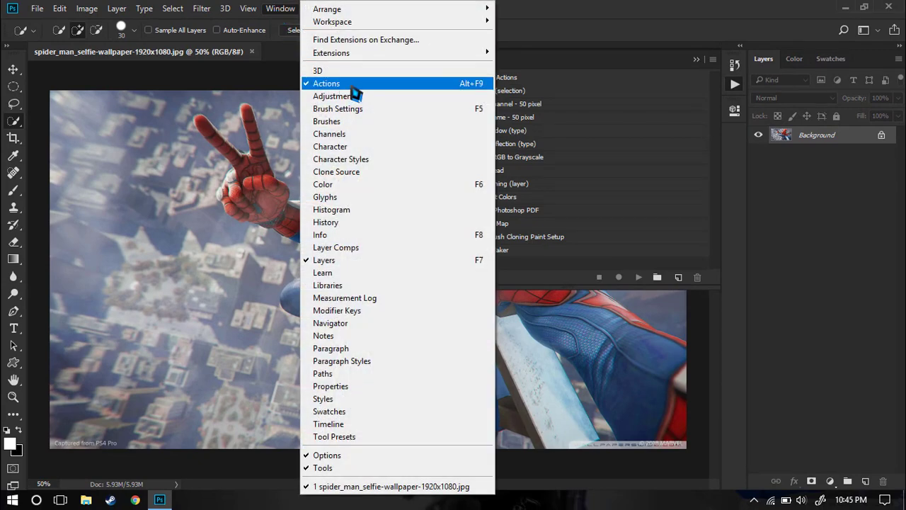
click(556, 72)
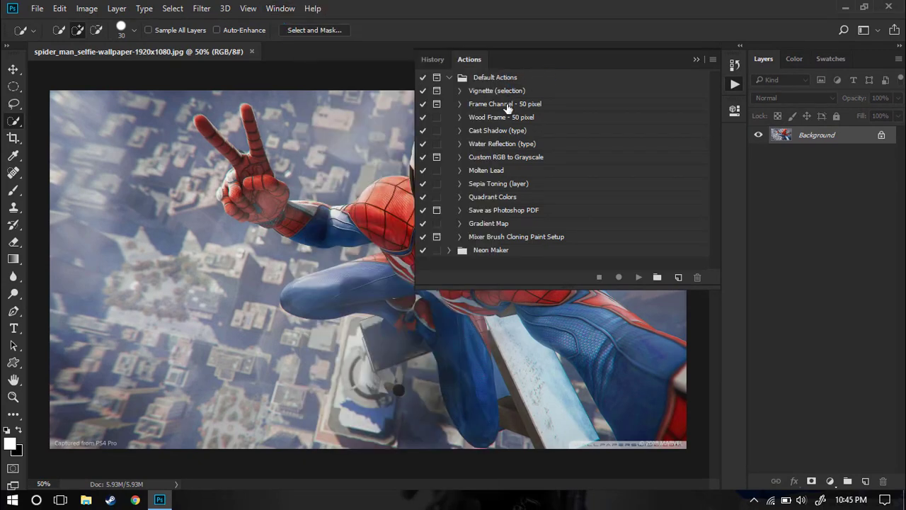
click(735, 83)
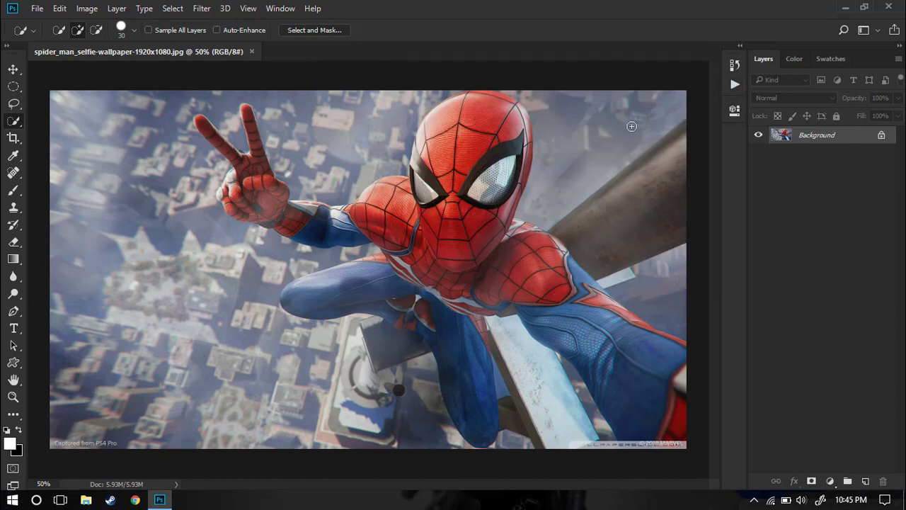
click(735, 84)
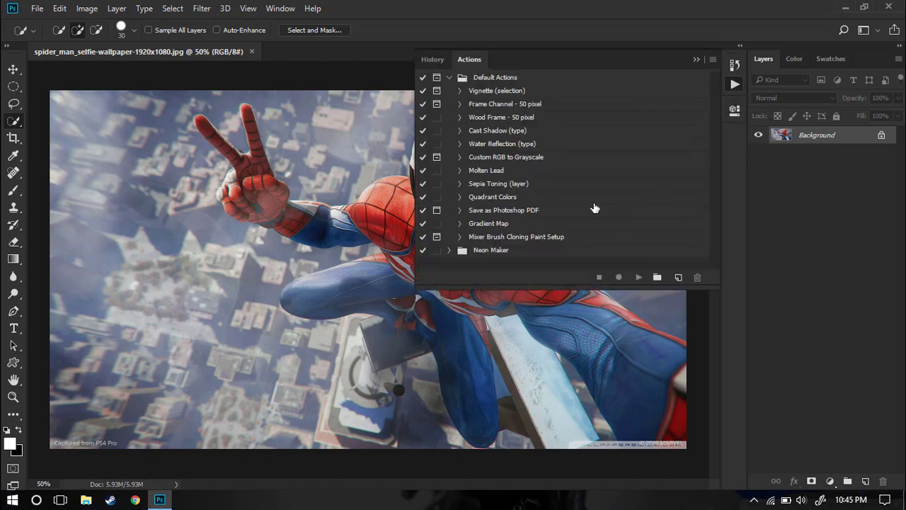
Create a new action set named Tutorial.
click(657, 277)
text(Tutorial)
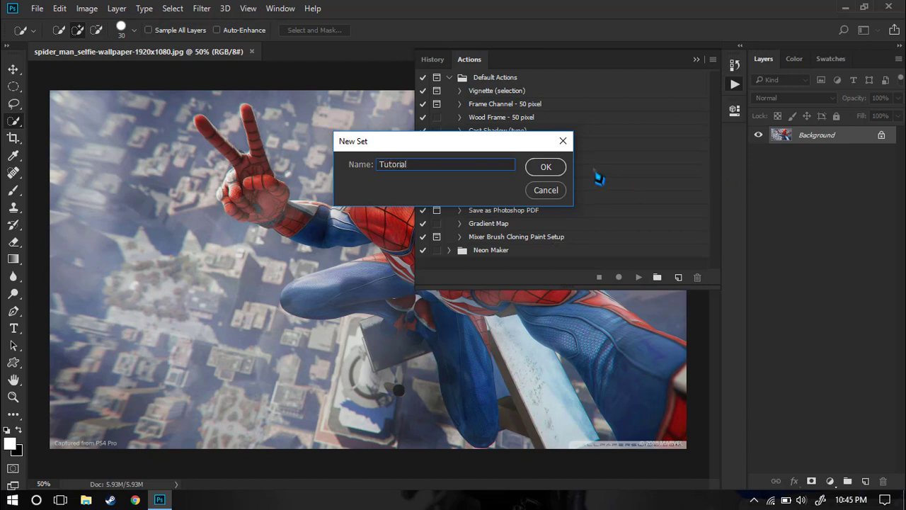
click(561, 168)
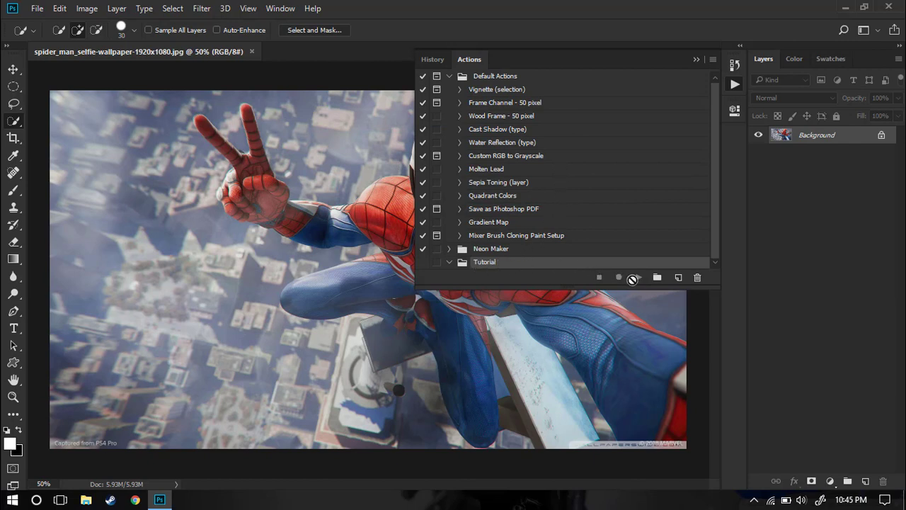
Create a new action named Brightness in the Tutorial set and start recording it.
click(678, 277)
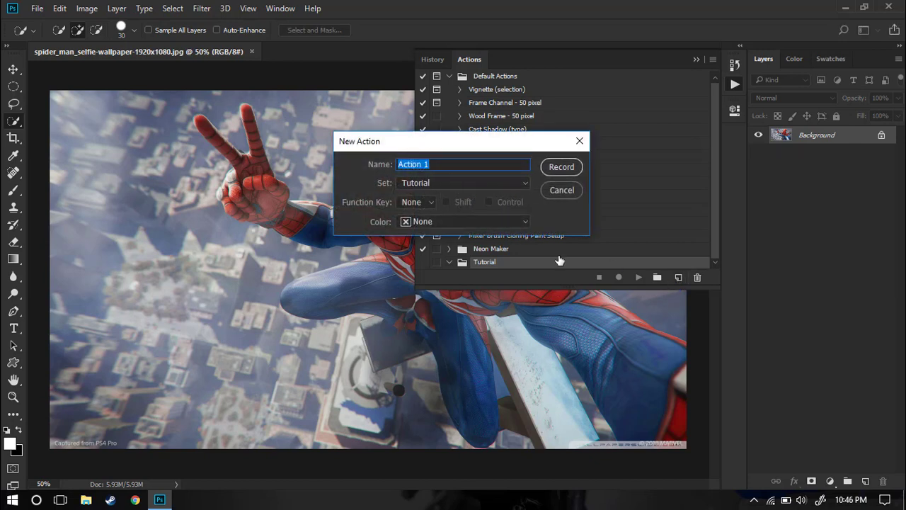
text(Brightness)
click(563, 170)
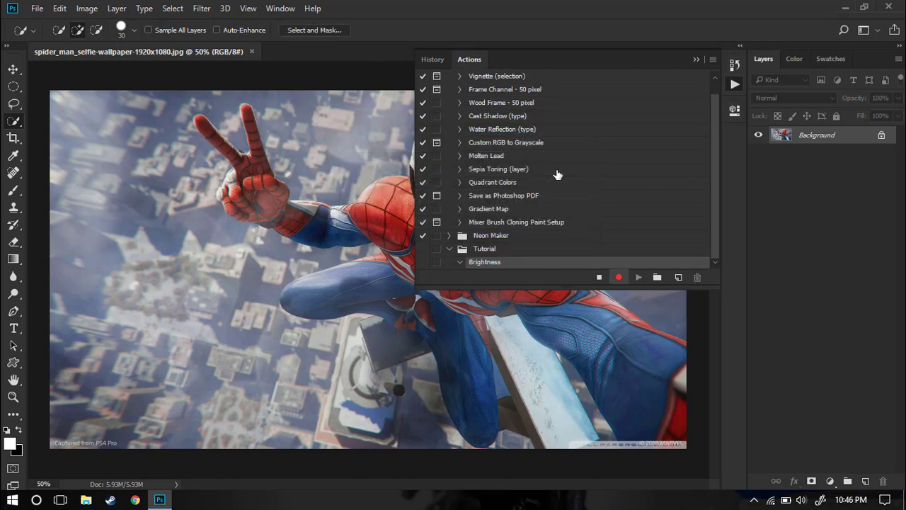
click(732, 91)
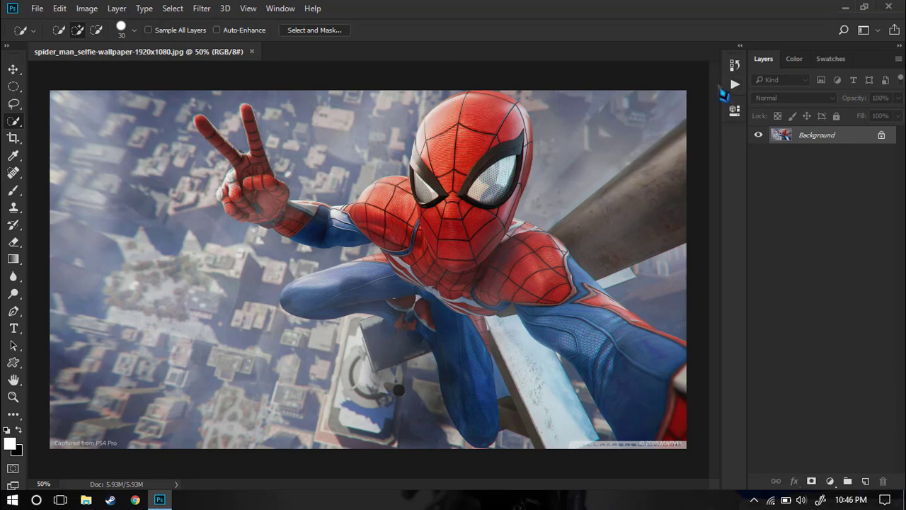
Apply a Brightness/Contrast adjustment with brightness 21 to the Spider-Man image, and stop recording the Brightness action.
click(86, 9)
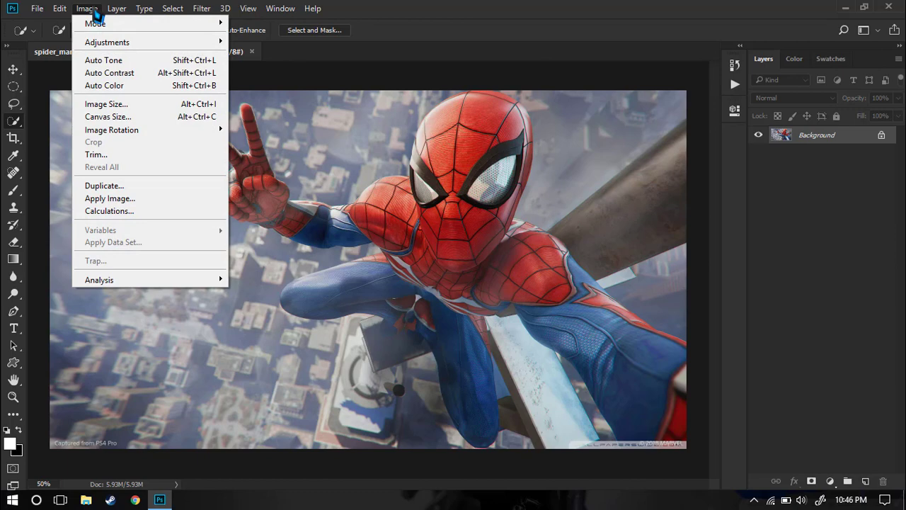
mouse_move(107, 44)
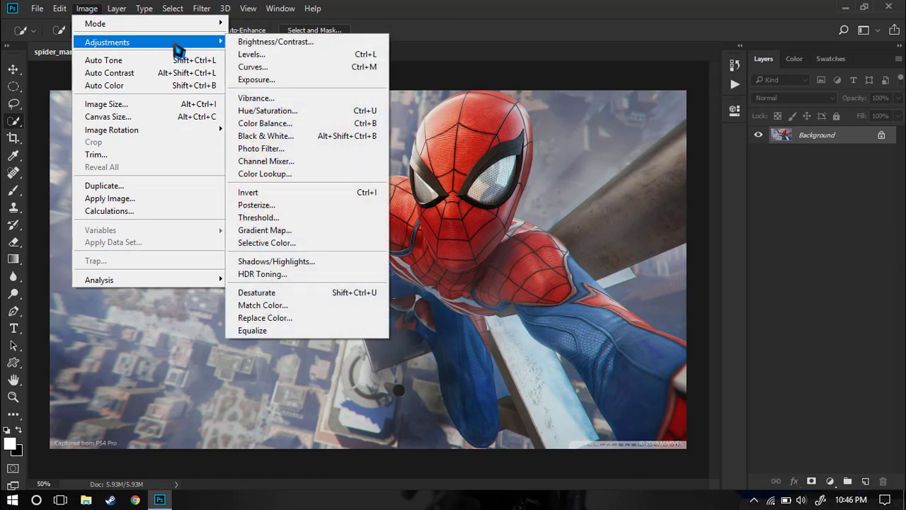
click(255, 44)
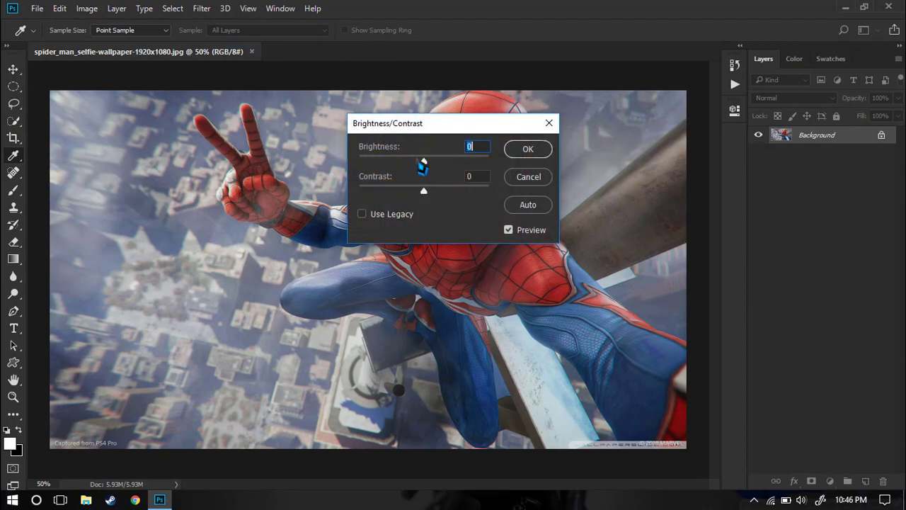
drag(425, 163, 186, 272)
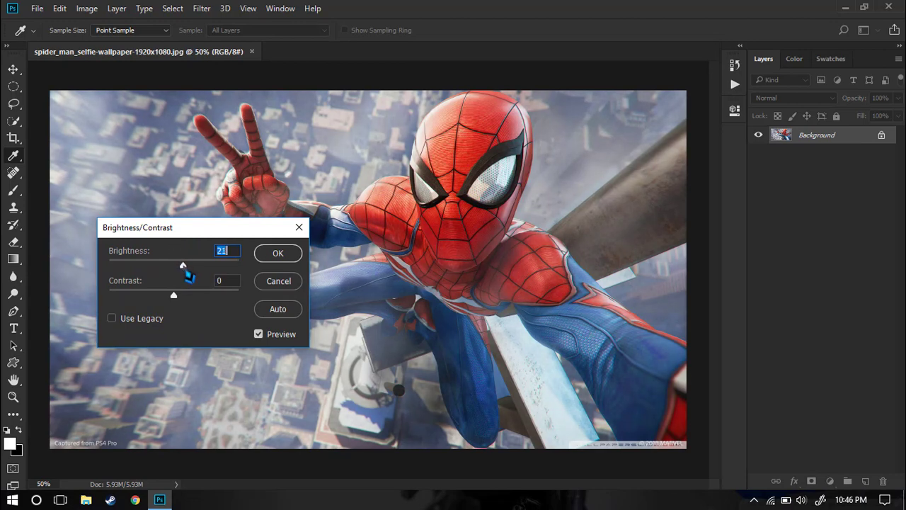
click(291, 258)
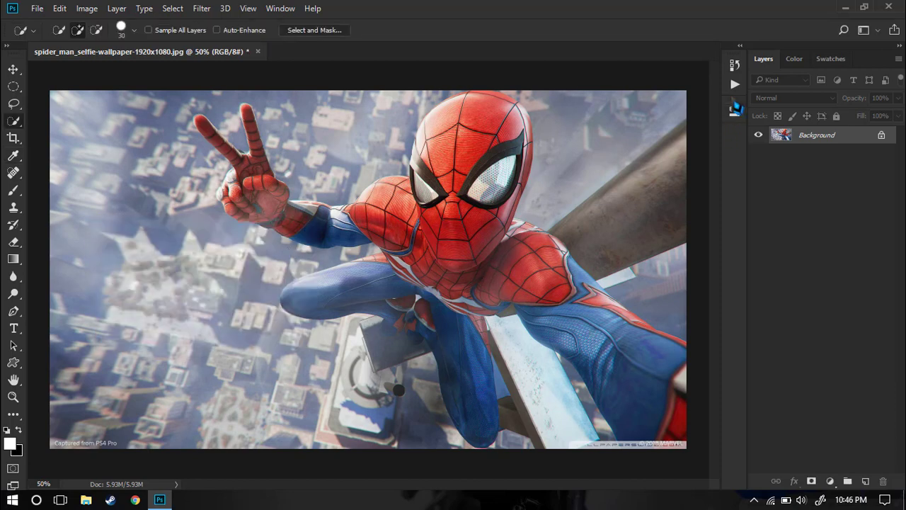
click(735, 83)
click(601, 277)
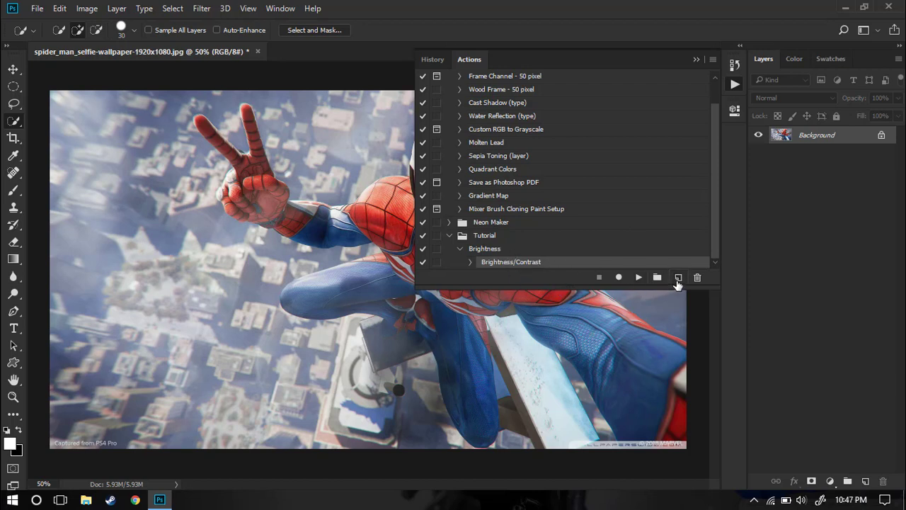
Create a second action named Black And White in the Tutorial set and start recording it.
click(530, 238)
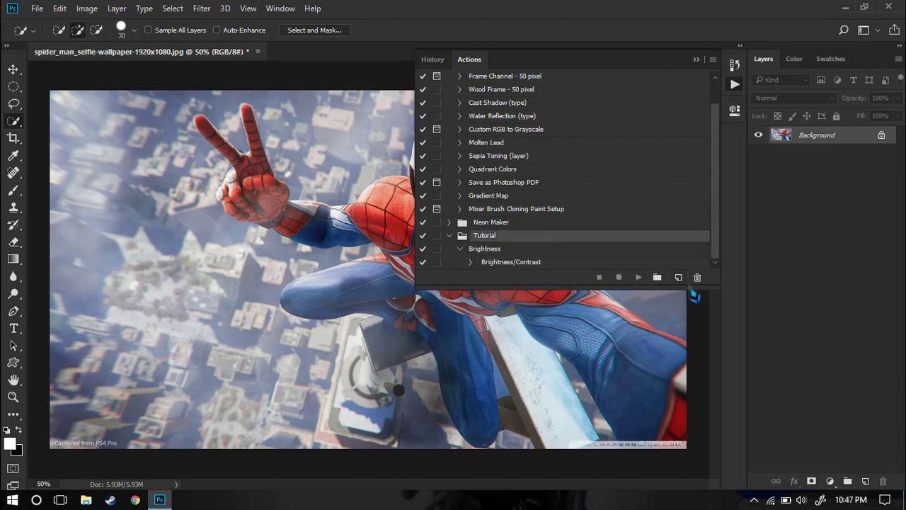
click(678, 278)
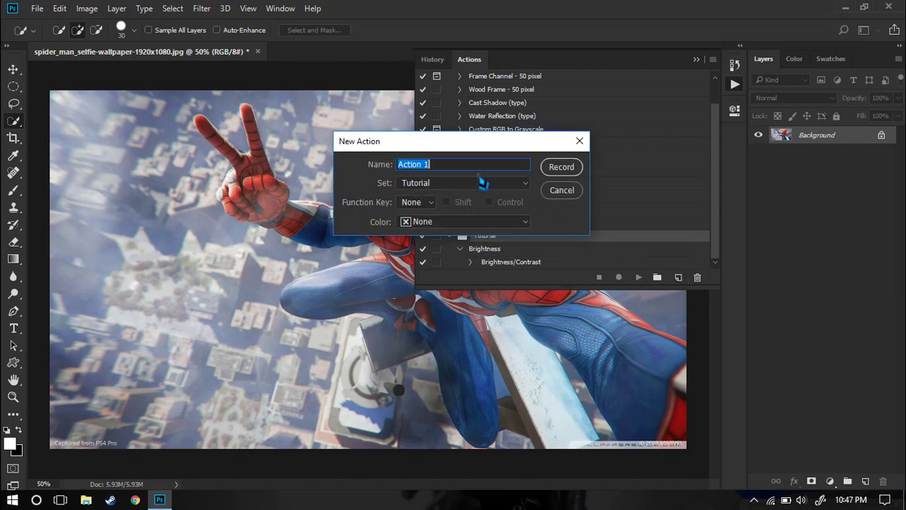
text(Black And White)
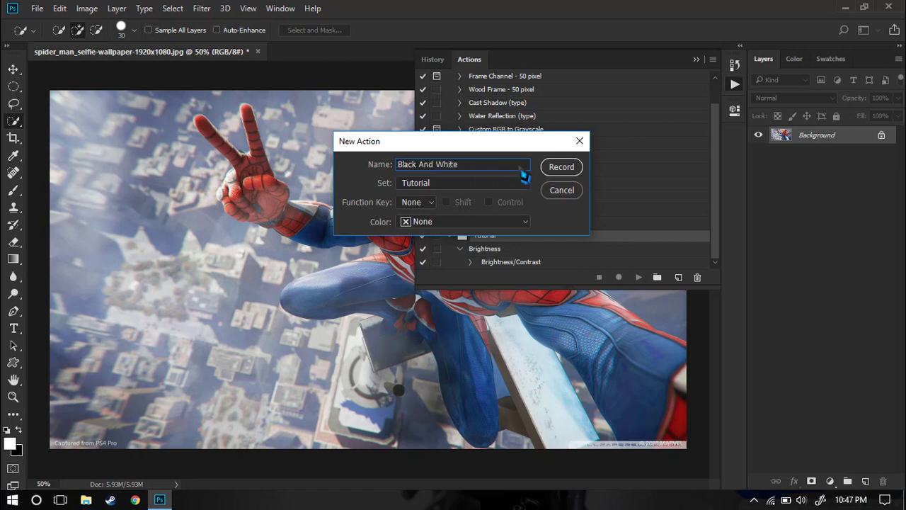
click(557, 174)
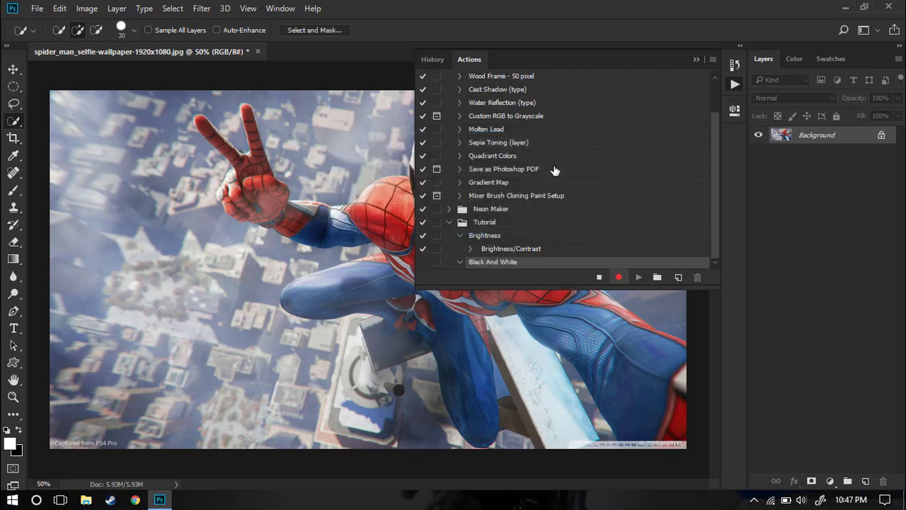
Convert the image to Grayscale mode, discarding its color information, and stop recording the Black And White action.
click(87, 8)
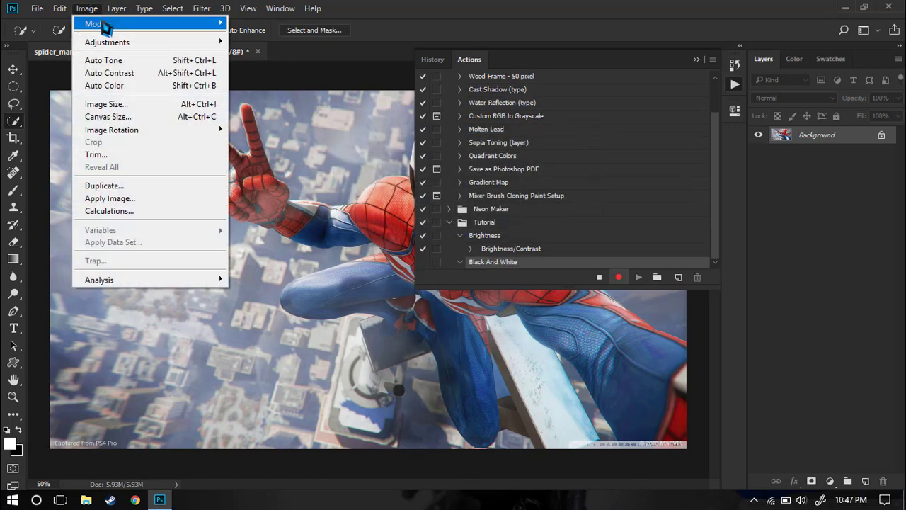
mouse_move(105, 25)
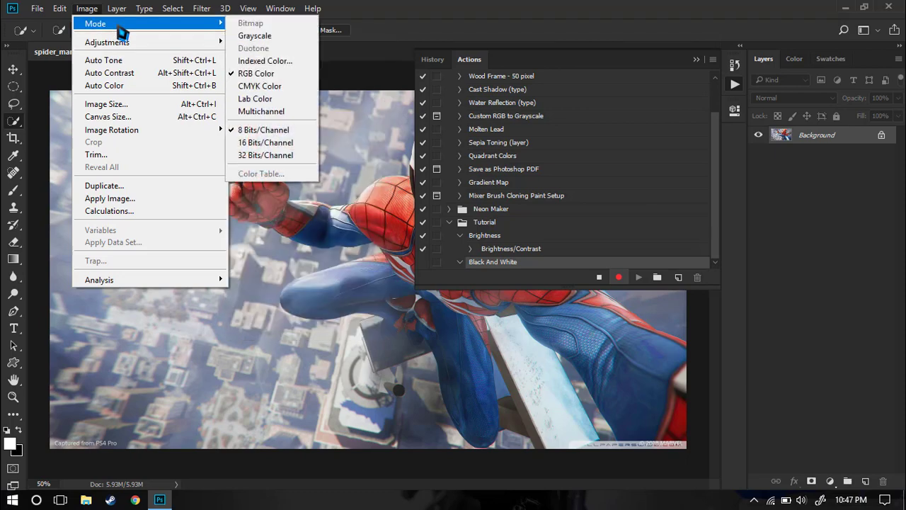
click(255, 36)
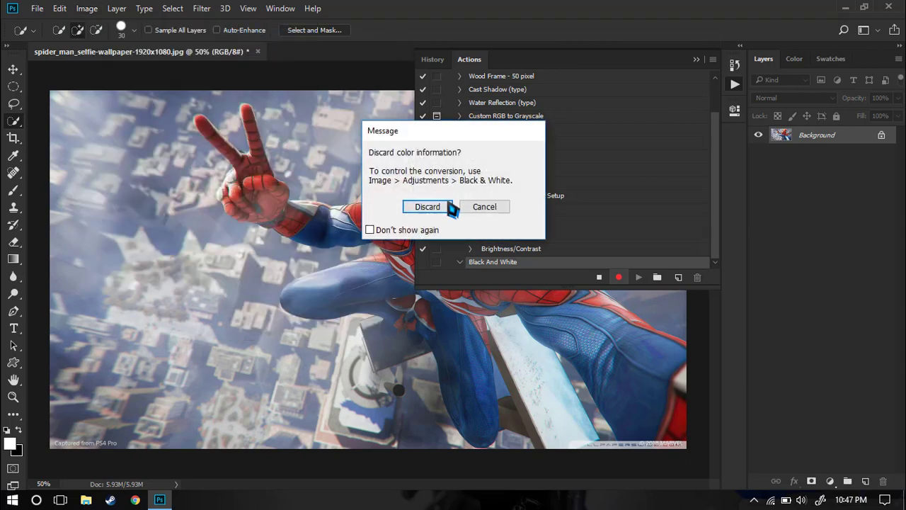
click(428, 207)
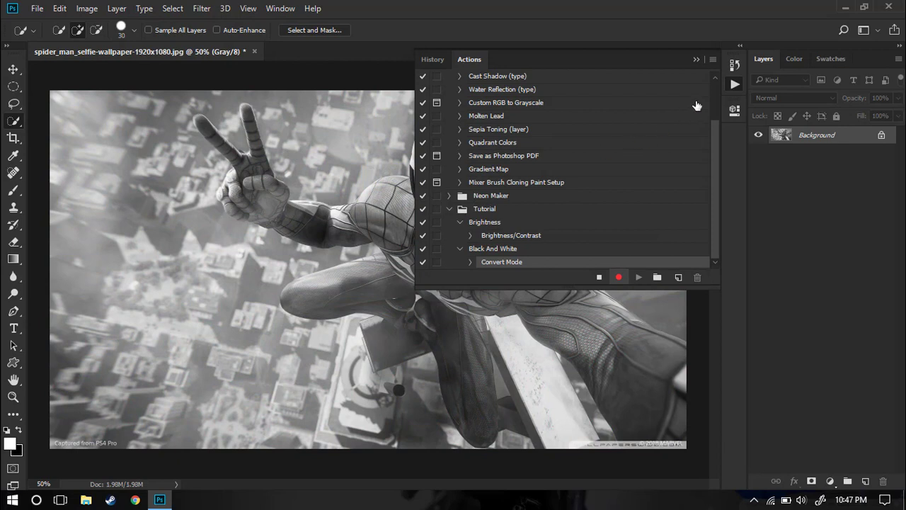
click(735, 89)
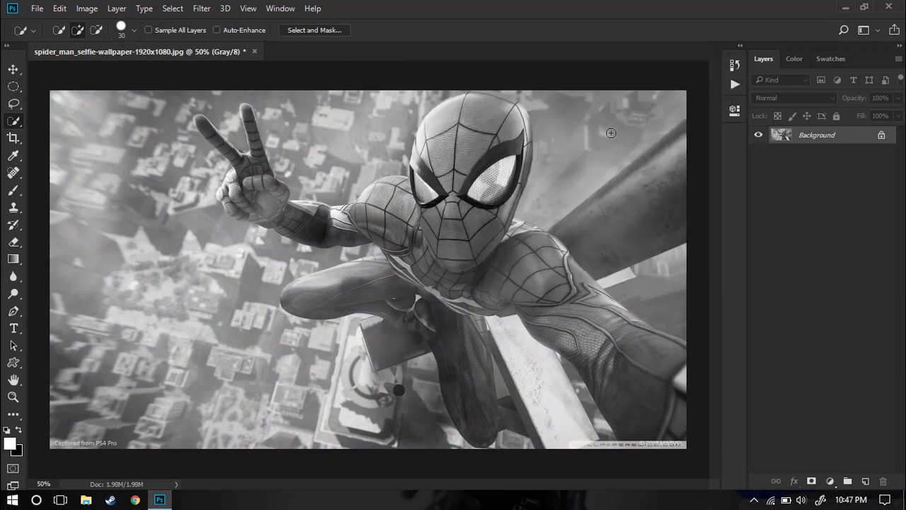
click(735, 85)
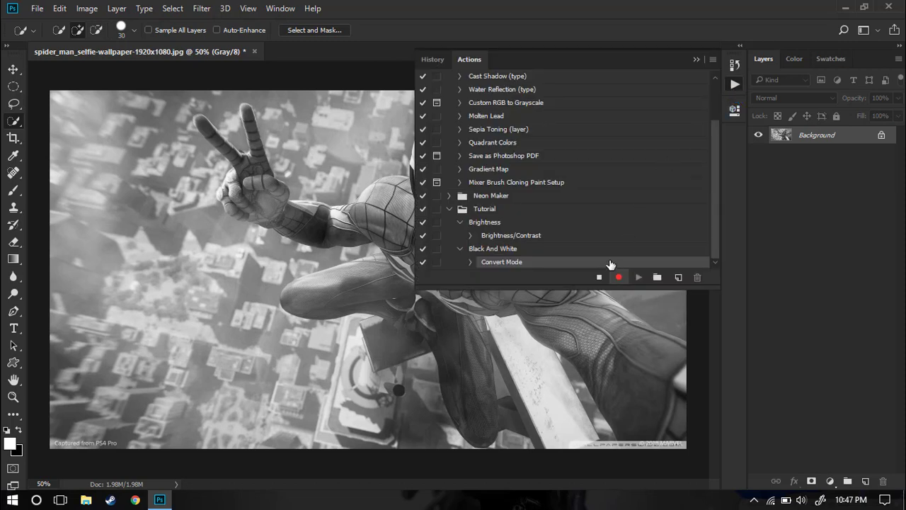
click(599, 278)
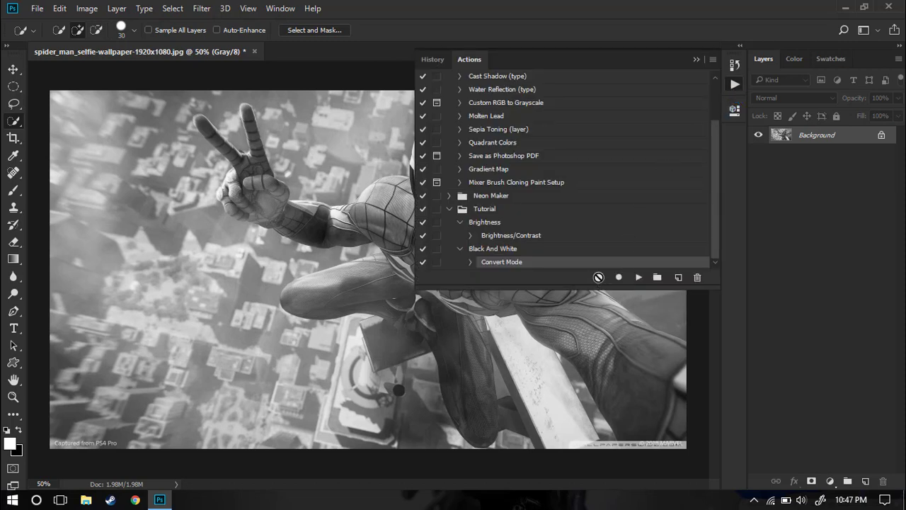
click(735, 86)
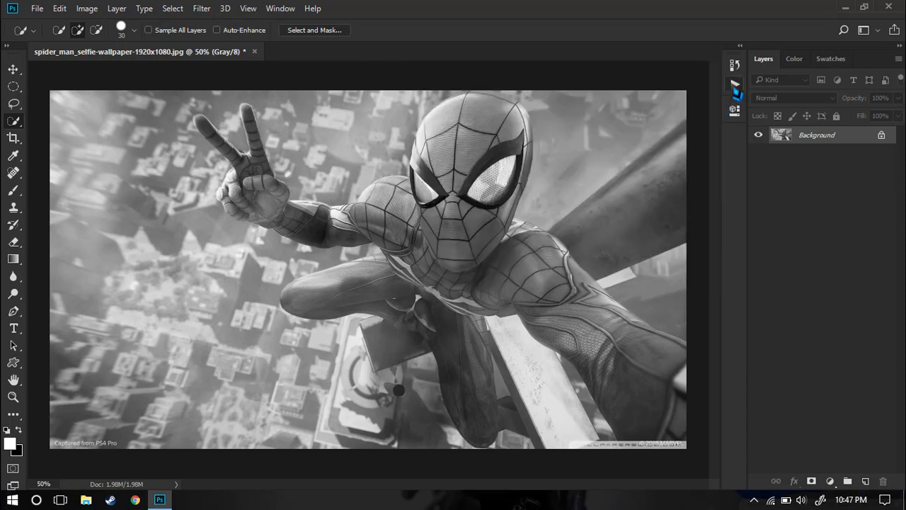
Close the Spider-Man image and open the recent injustice_2_batman_vs__flash wallpaper image.
click(254, 52)
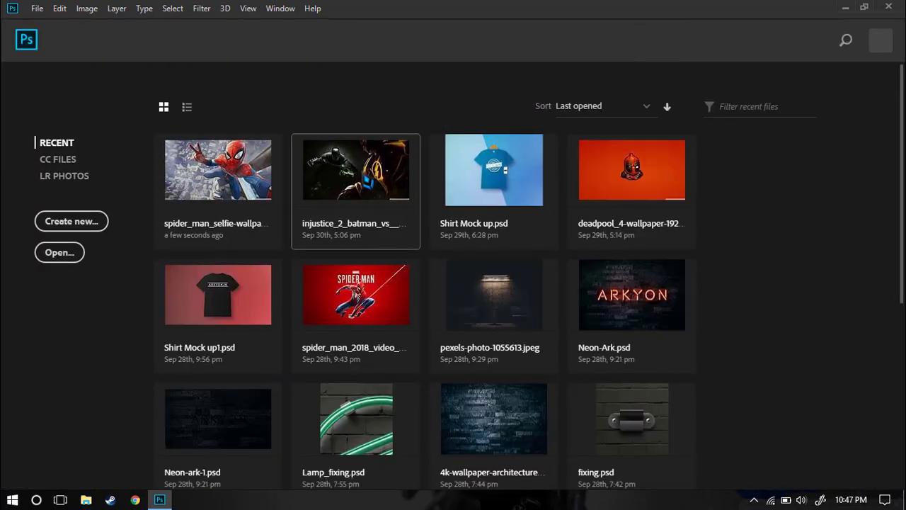
click(340, 184)
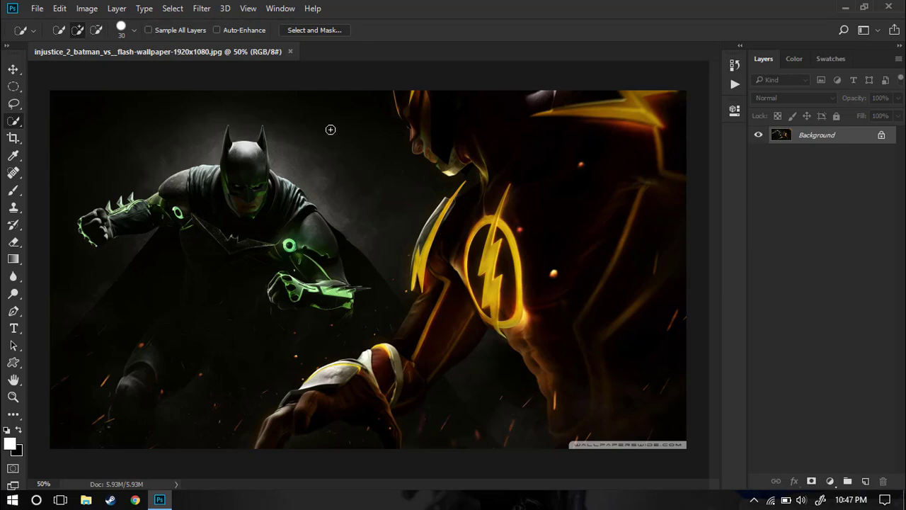
Play the Convert Mode step of the Black And White action on the Batman and Flash wallpaper.
click(278, 13)
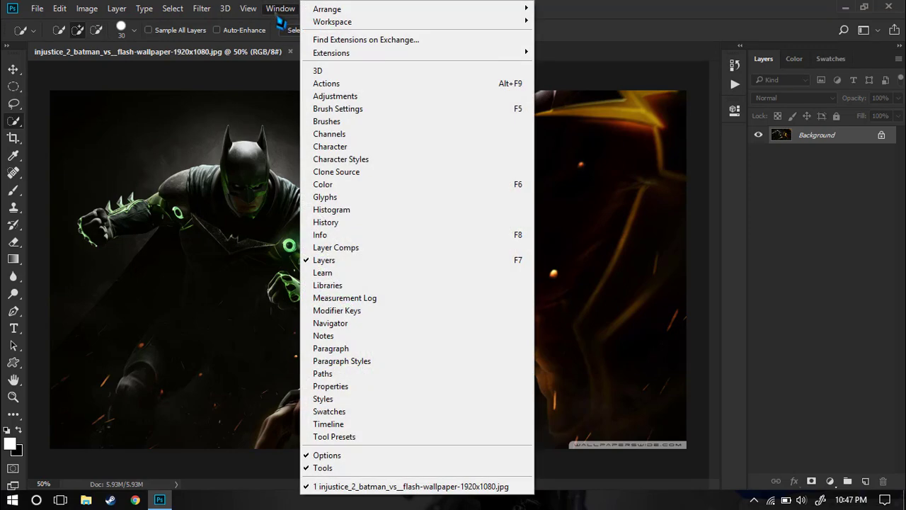
click(347, 83)
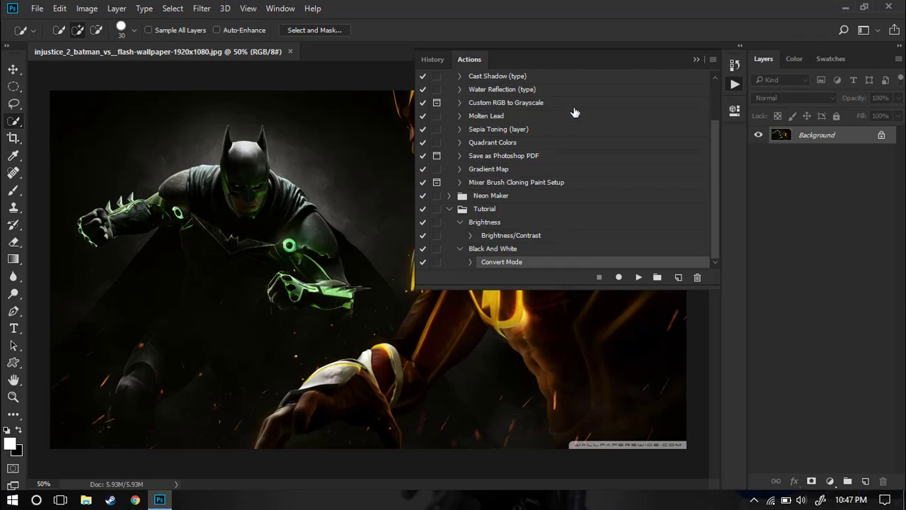
click(734, 85)
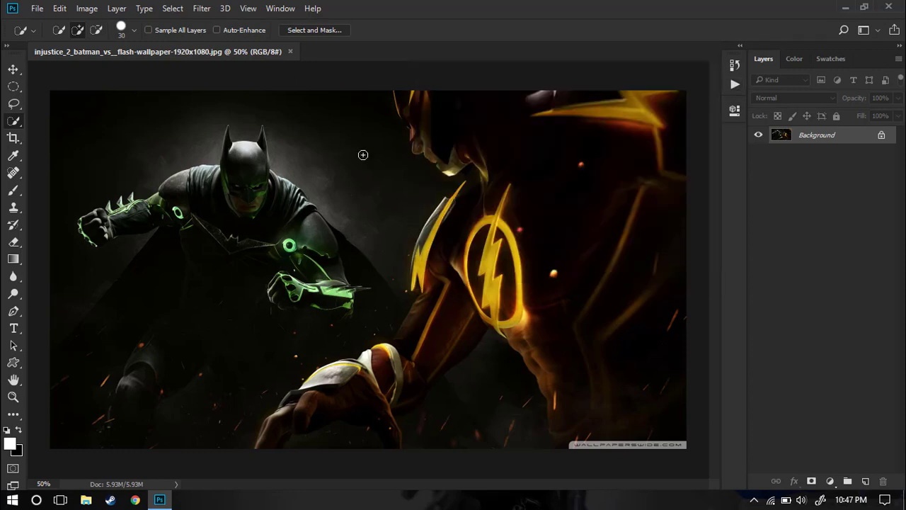
click(735, 84)
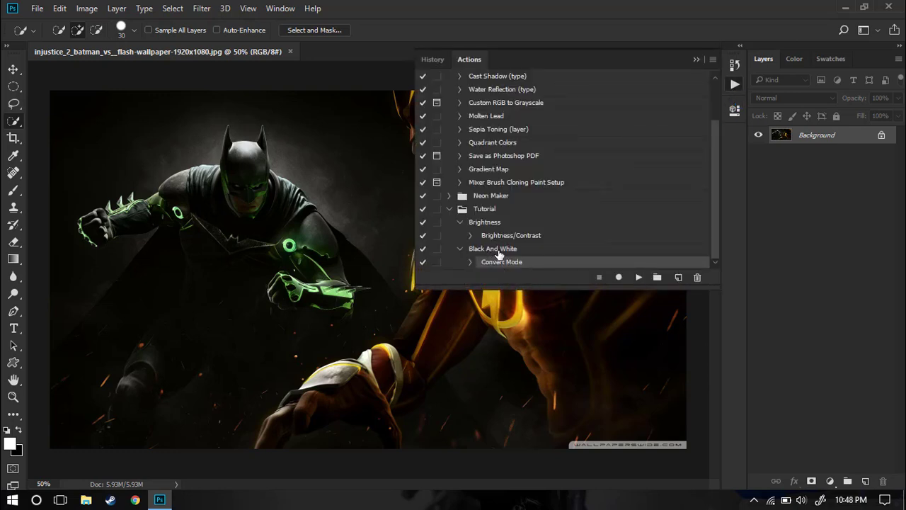
click(638, 278)
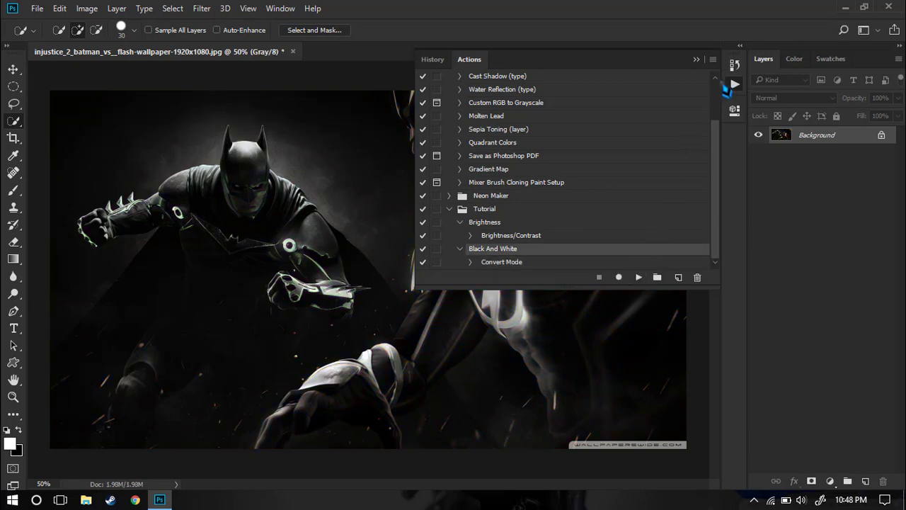
click(735, 84)
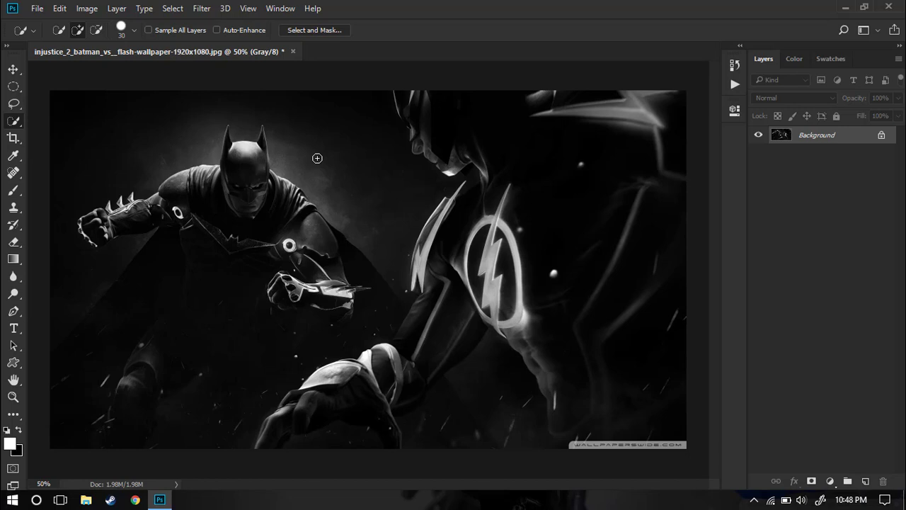
Collapse the Tutorial action set and select the whole set.
click(736, 89)
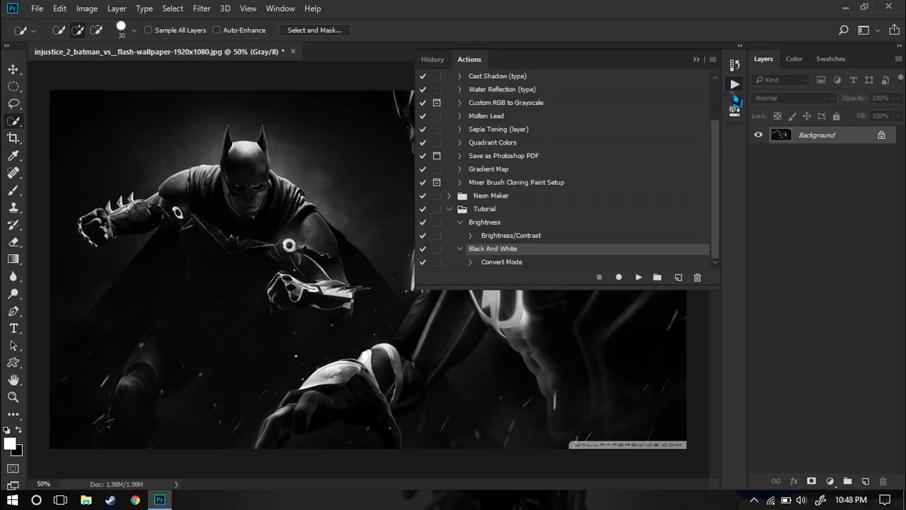
click(450, 209)
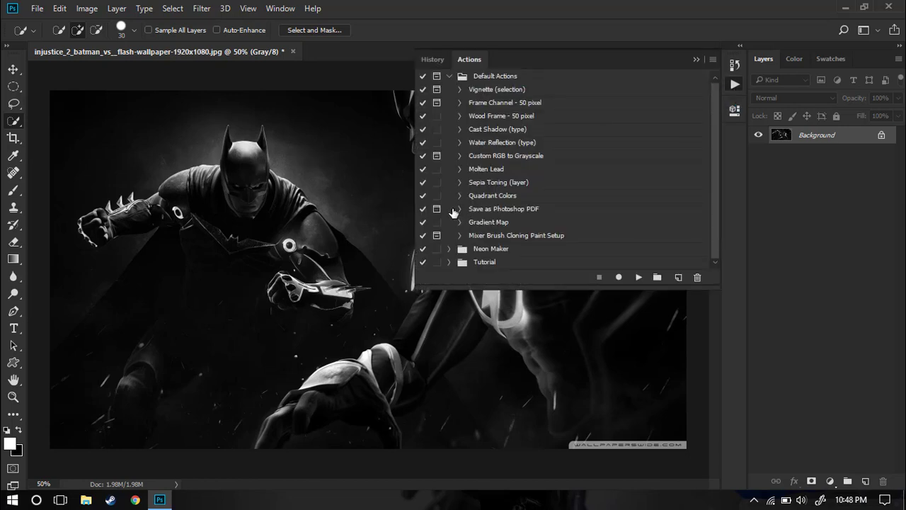
click(495, 263)
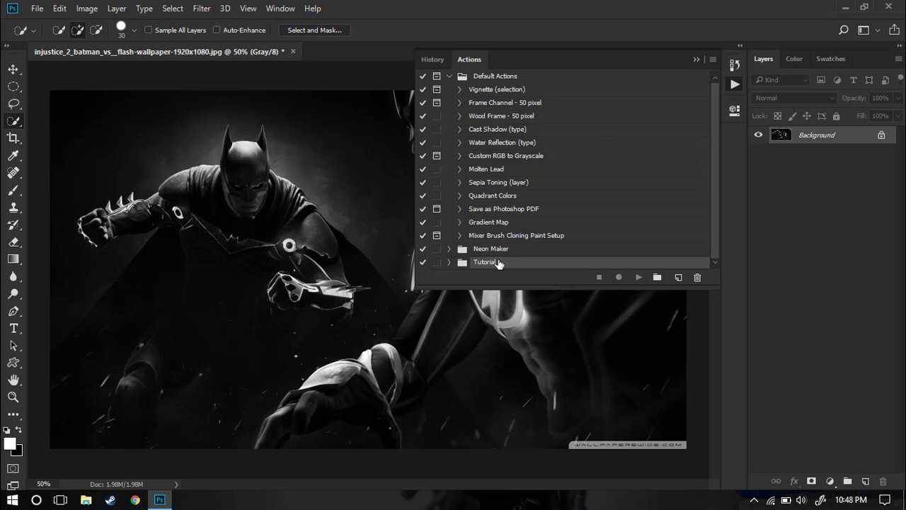
click(713, 60)
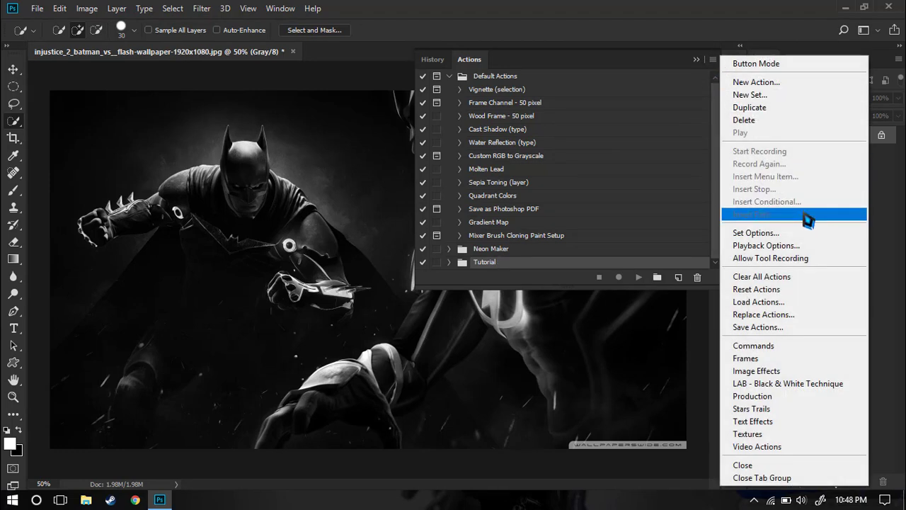
click(778, 331)
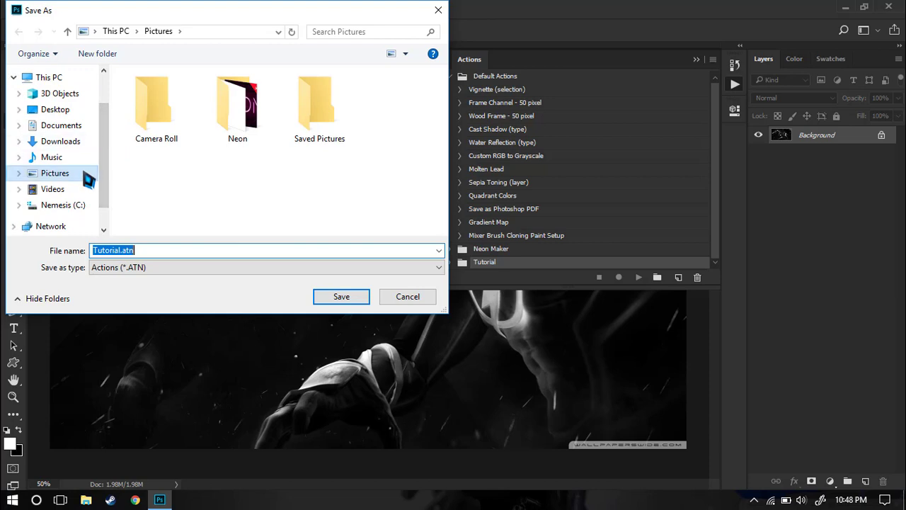
click(167, 251)
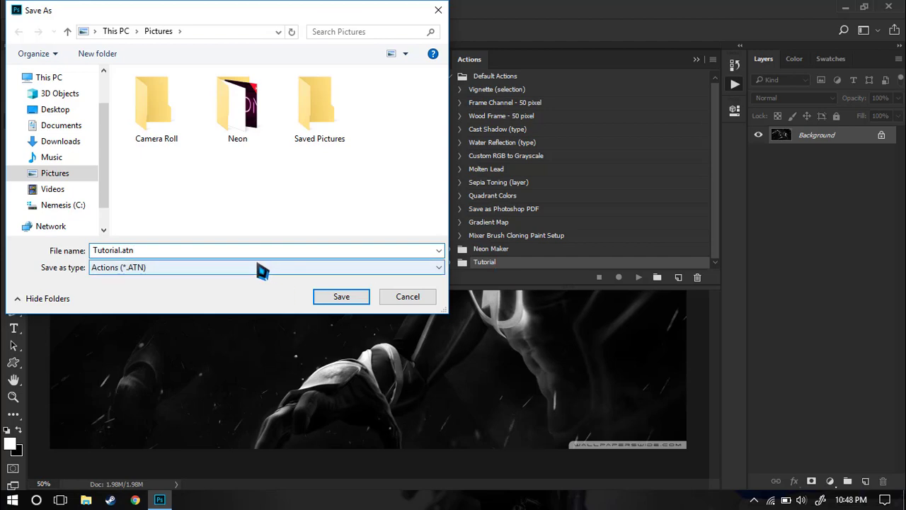
click(395, 297)
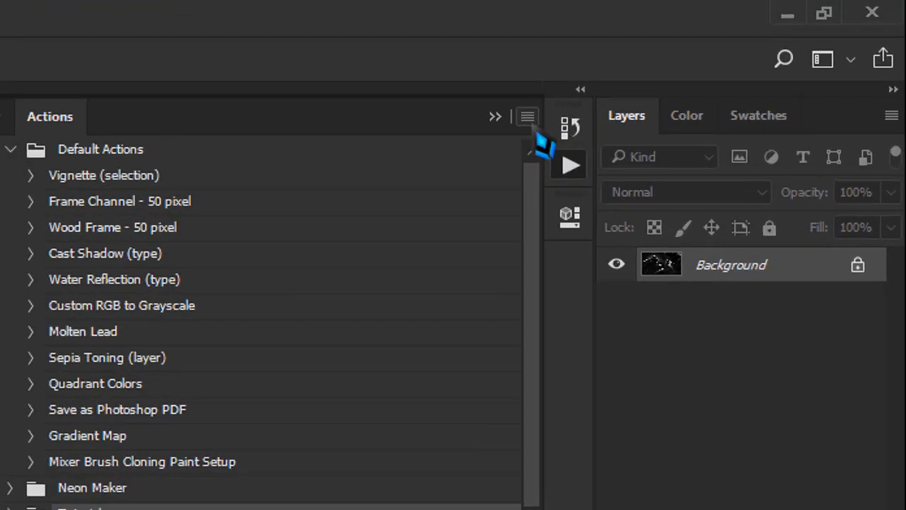
Save the Tutorial action set as Tutorial.atn in the Pictures folder.
click(422, 160)
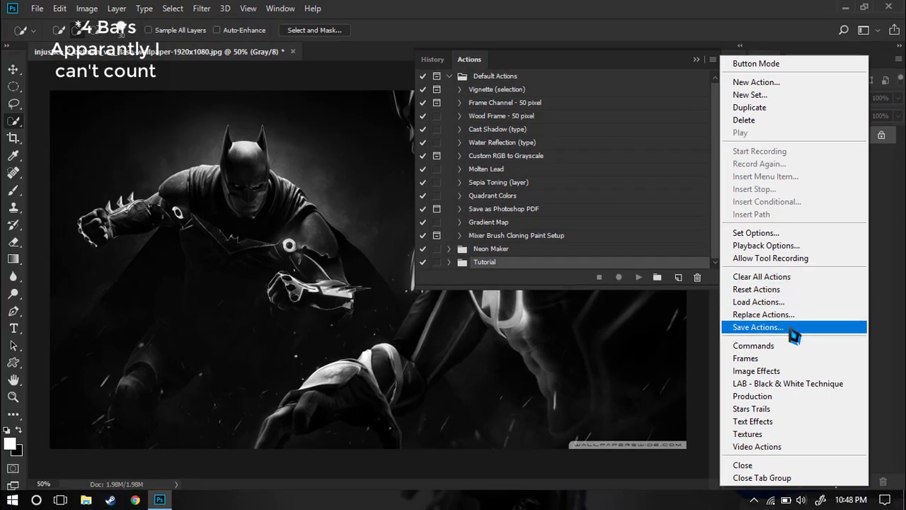
click(765, 329)
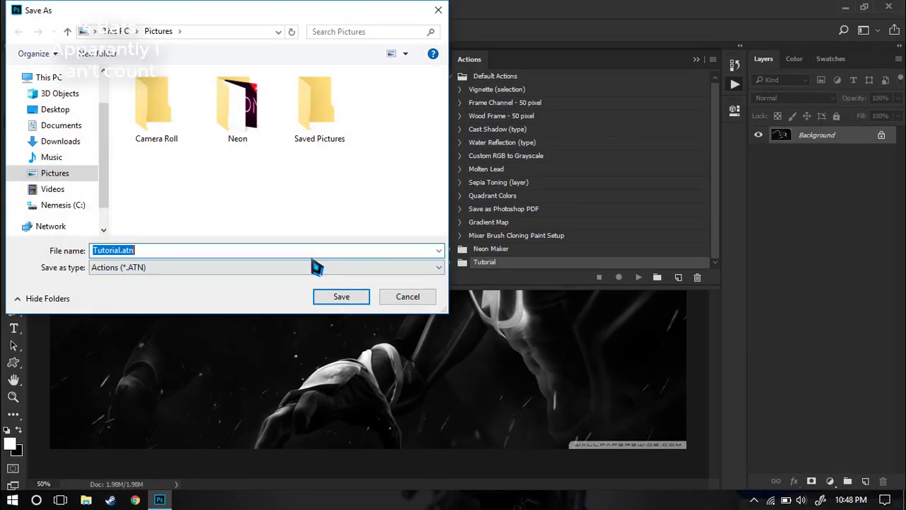
click(311, 253)
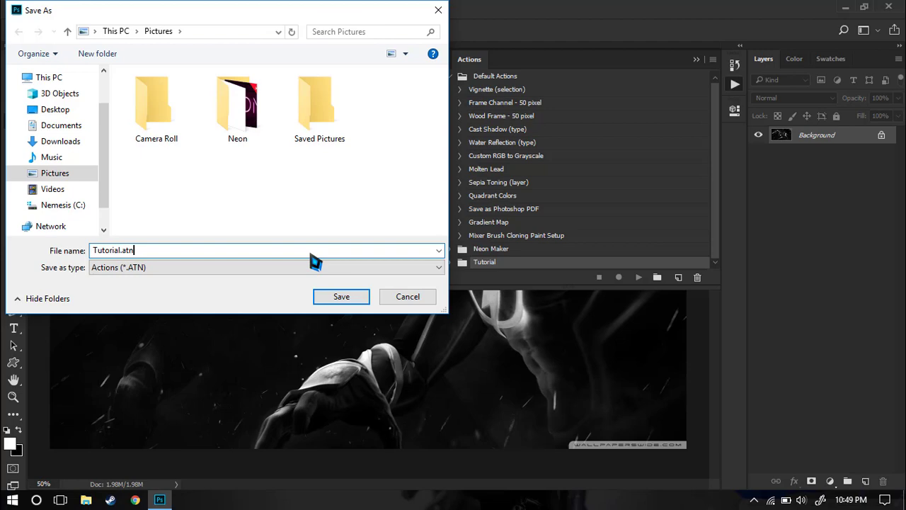
click(338, 298)
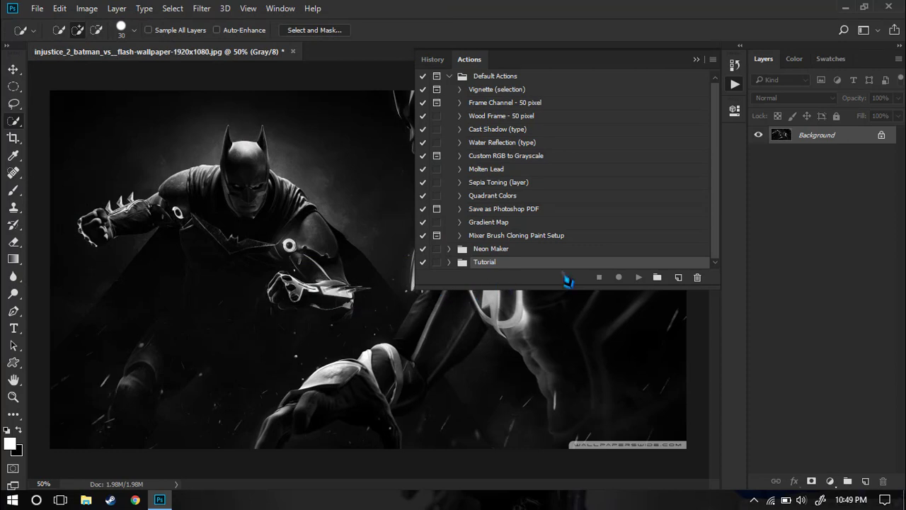
Delete the Tutorial set from the list of actions, confirming the deletion.
click(696, 279)
click(429, 186)
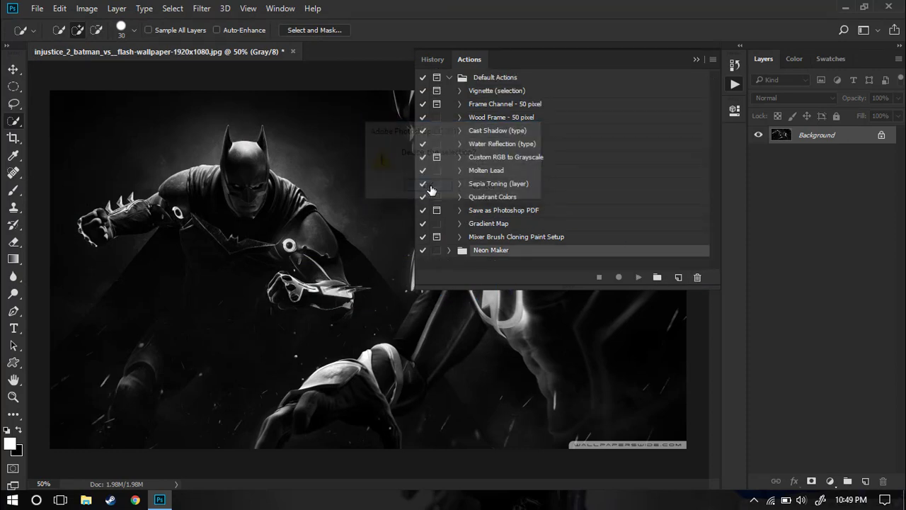
click(735, 84)
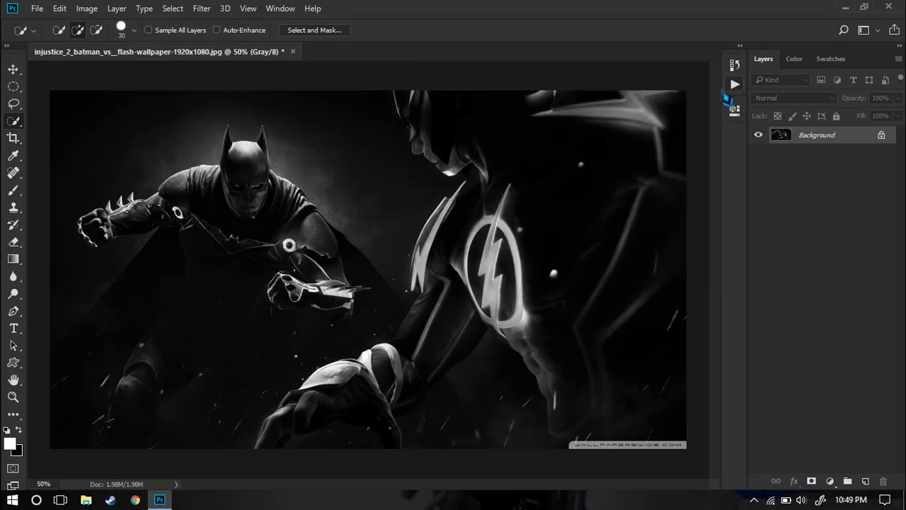
Close the Batman wallpaper without saving and open lawbreakers_axel_video_game_concept_art-wallpaper-1920x1080.jpg from disk.
click(292, 51)
click(484, 186)
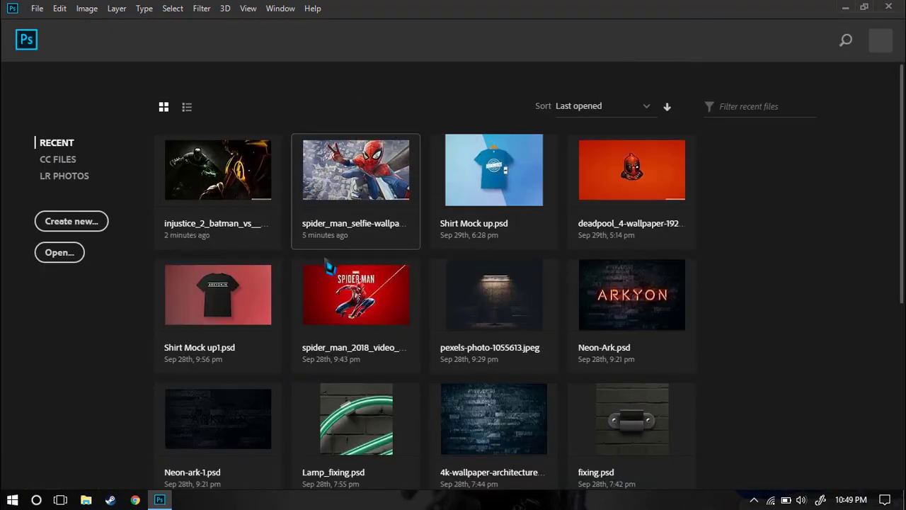
click(332, 294)
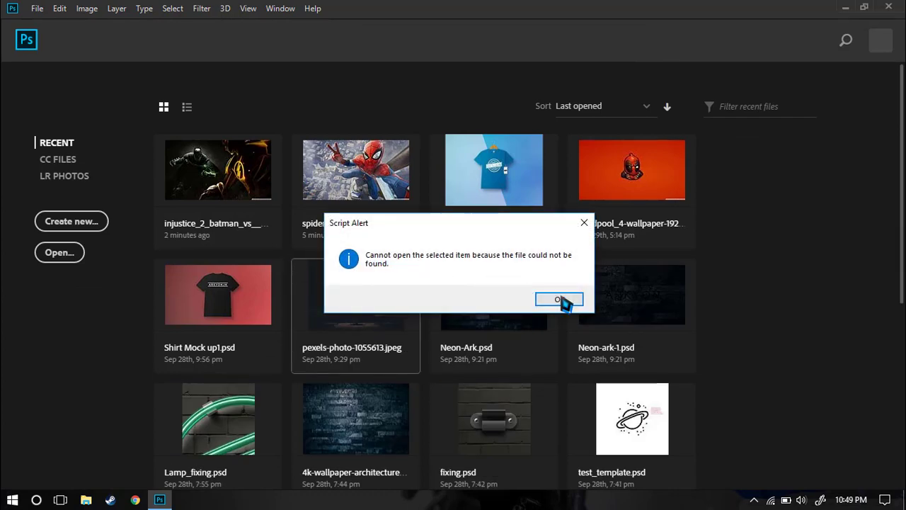
click(547, 303)
click(79, 258)
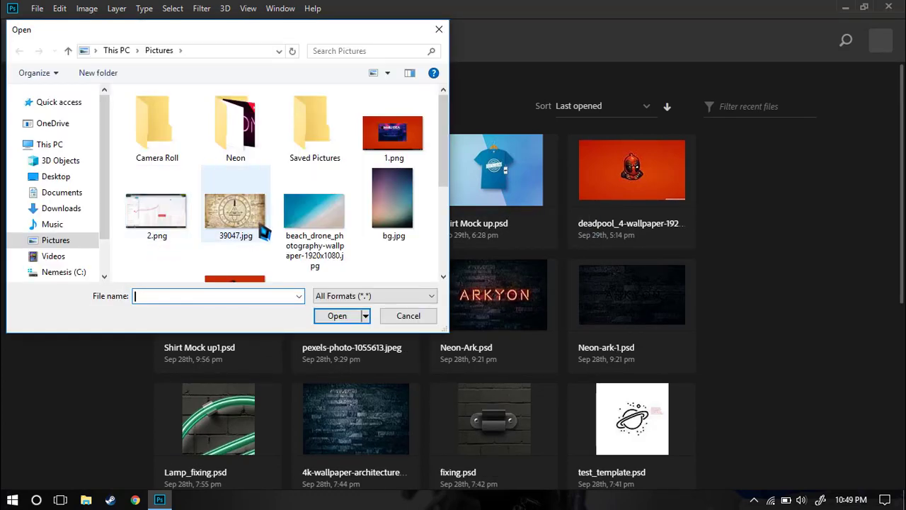
double_click(164, 228)
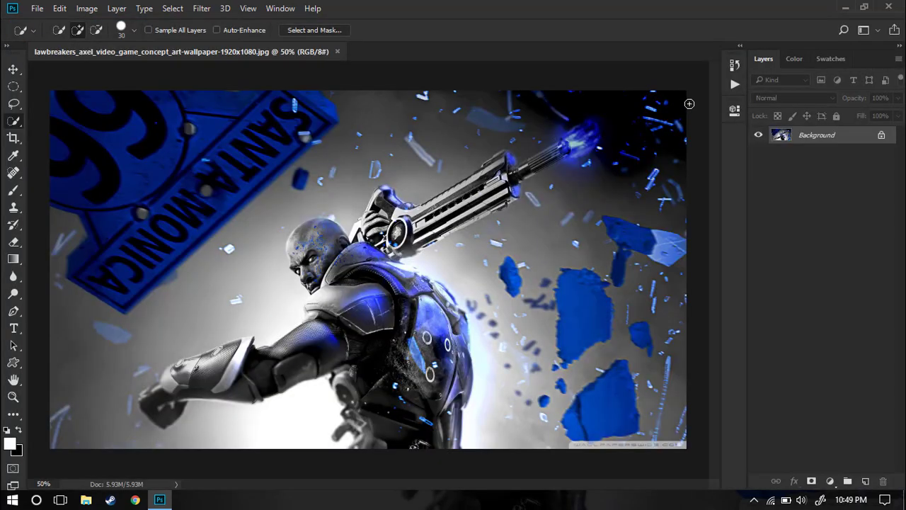
Load the saved action set Tutorial.atn from the Pictures folder.
click(734, 85)
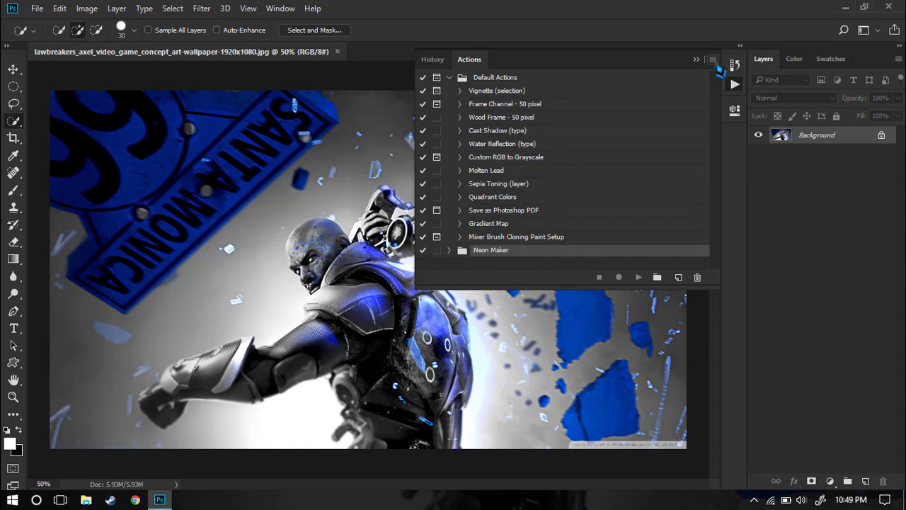
click(715, 63)
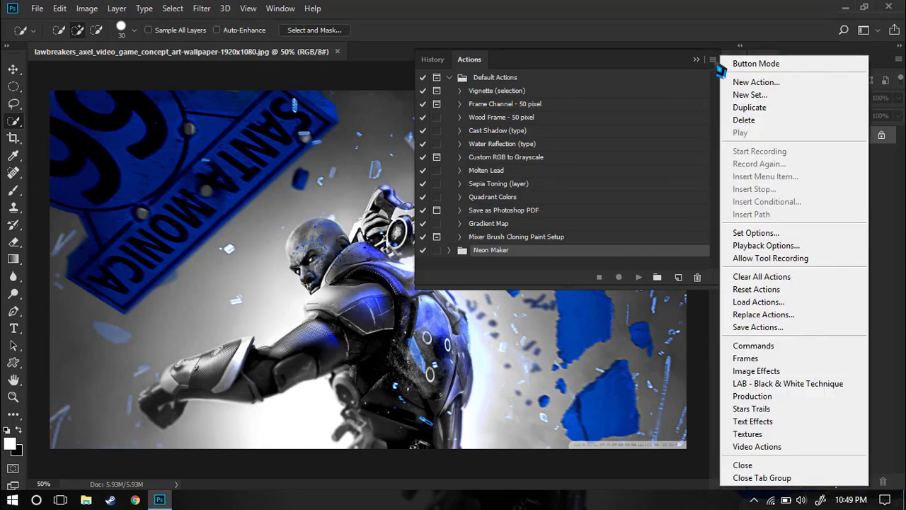
click(769, 304)
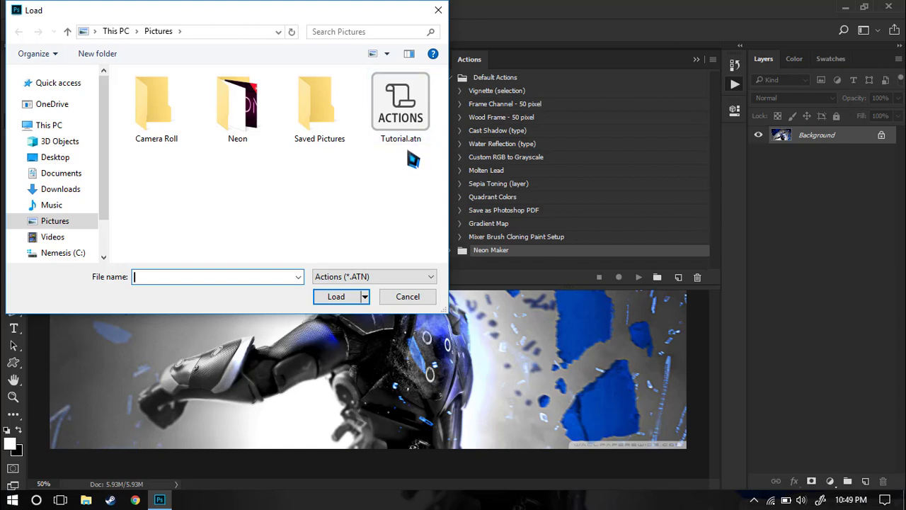
click(411, 141)
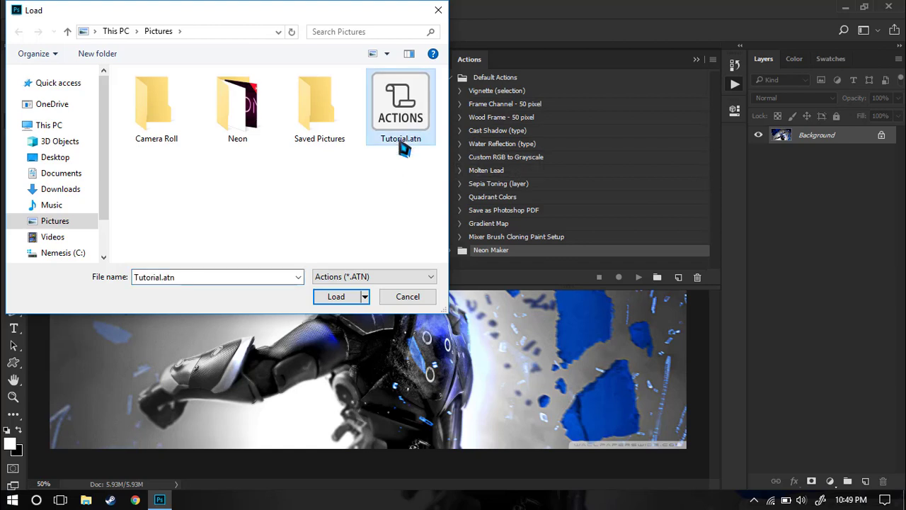
click(336, 297)
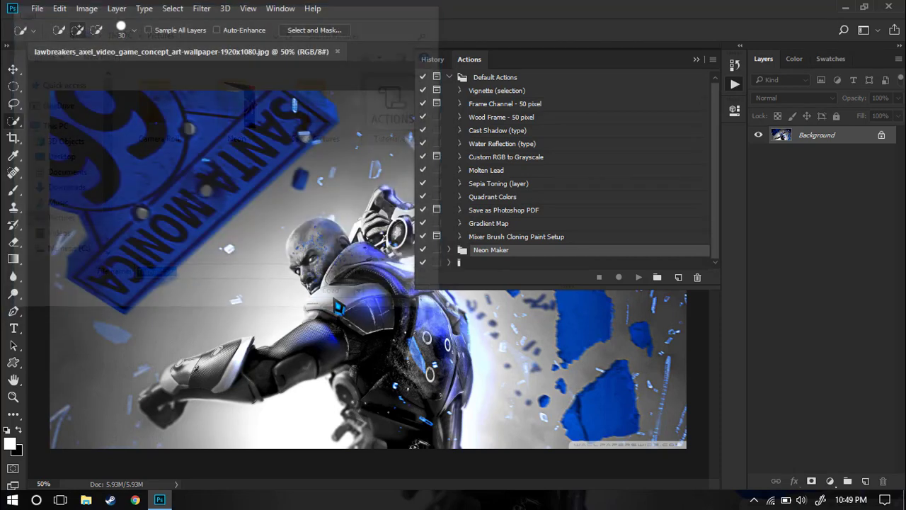
Expand the loaded Tutorial set and play the Brightness/Contrast step of its Brightness action on the Lawbreakers image.
click(450, 262)
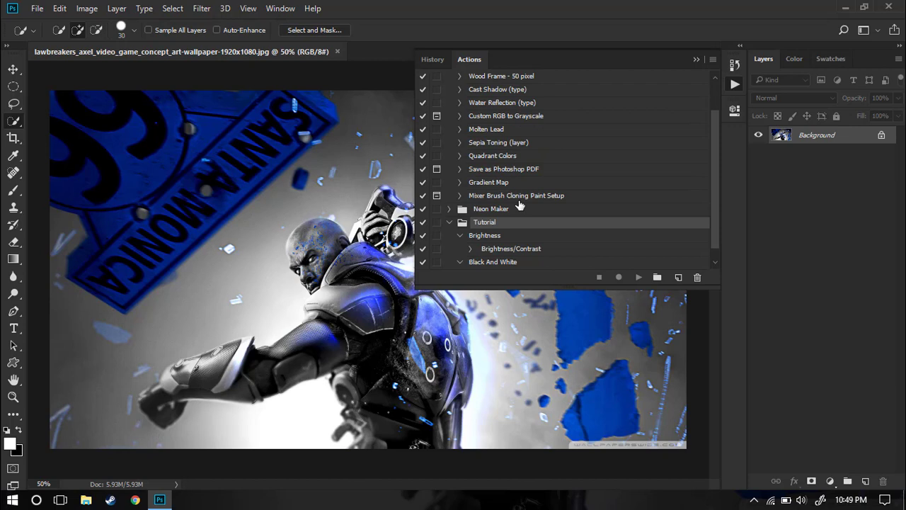
click(511, 238)
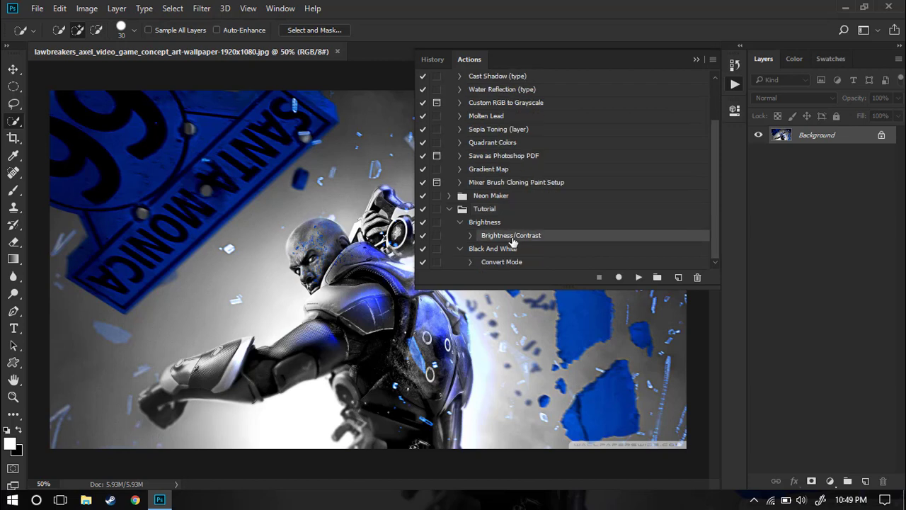
click(639, 277)
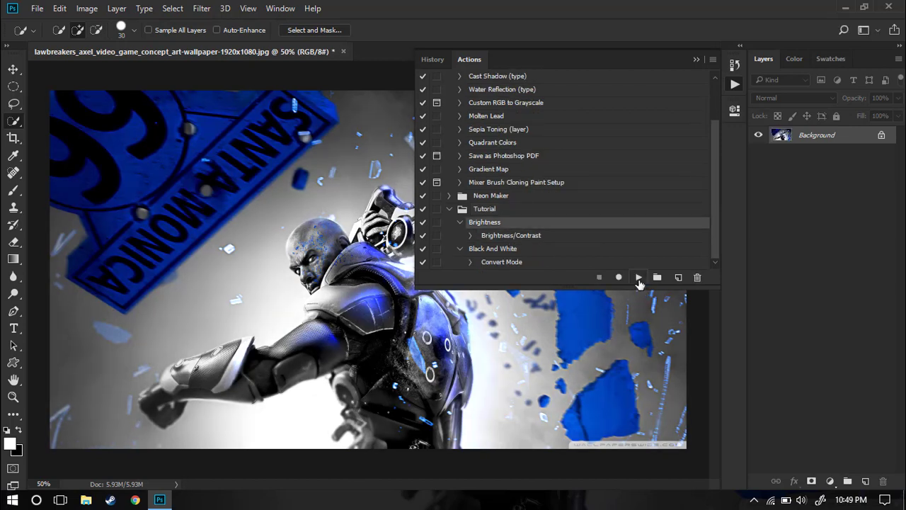
Play the Convert Mode step of the Black And White action on the Lawbreakers image, and close the image without saving.
click(507, 262)
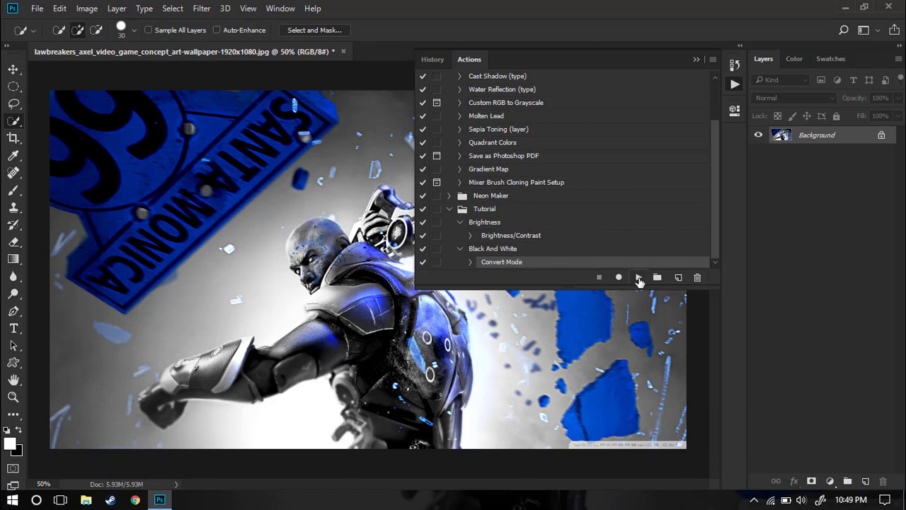
click(639, 277)
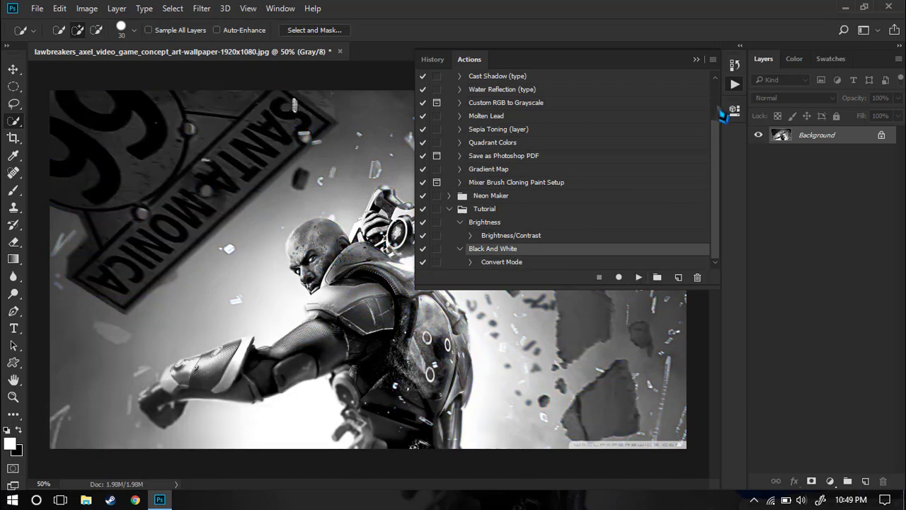
click(735, 84)
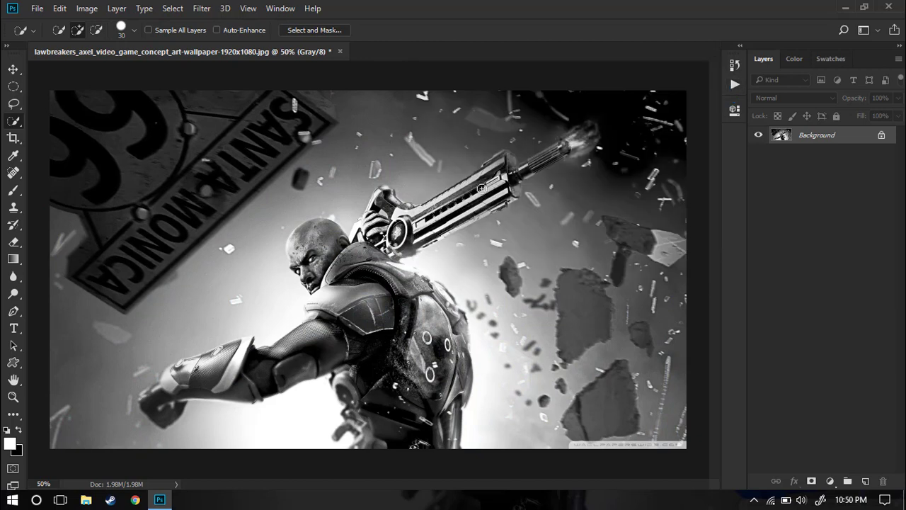
click(340, 51)
click(484, 186)
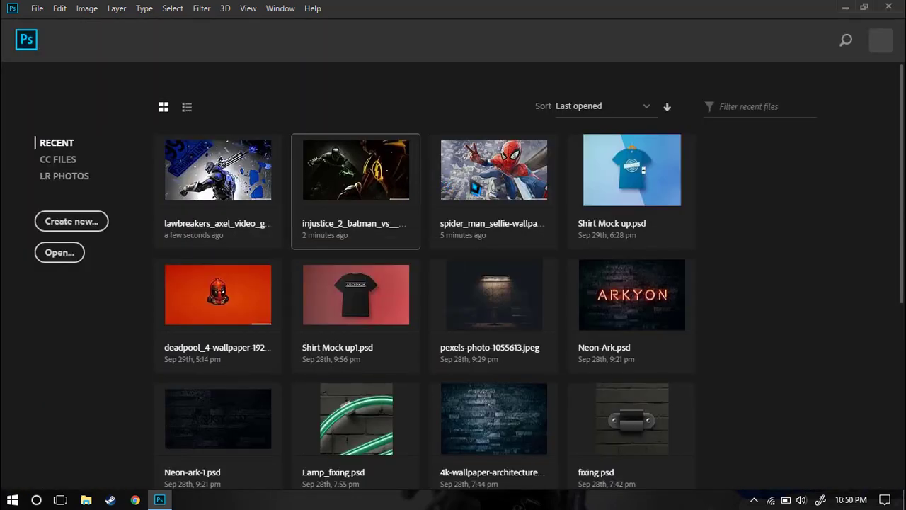
Open the recent spider_man_selfie-wallpaper-1920x1080.jpg and look through the available image adjustments and adjustment layer types.
click(462, 185)
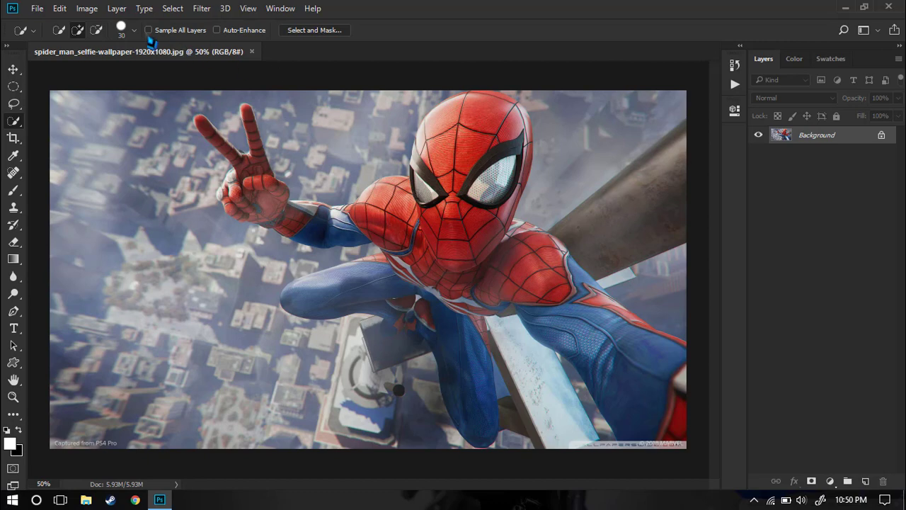
click(93, 8)
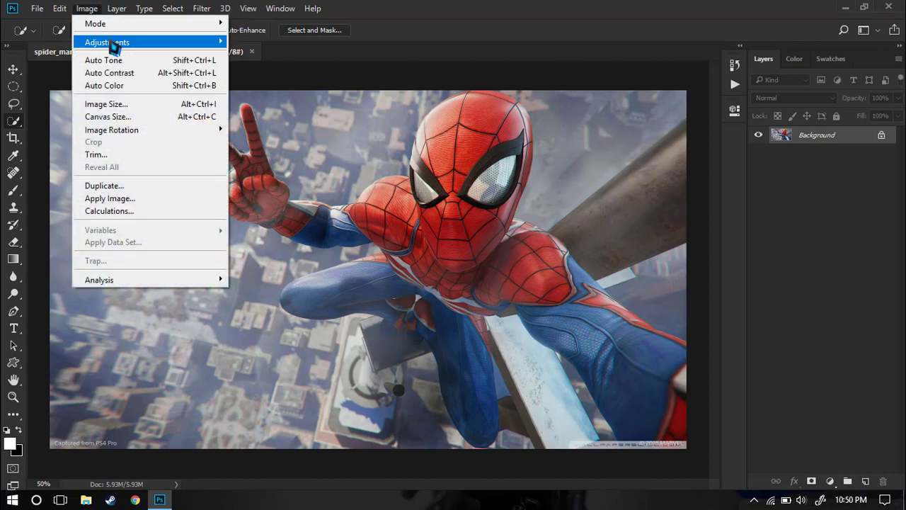
mouse_move(113, 44)
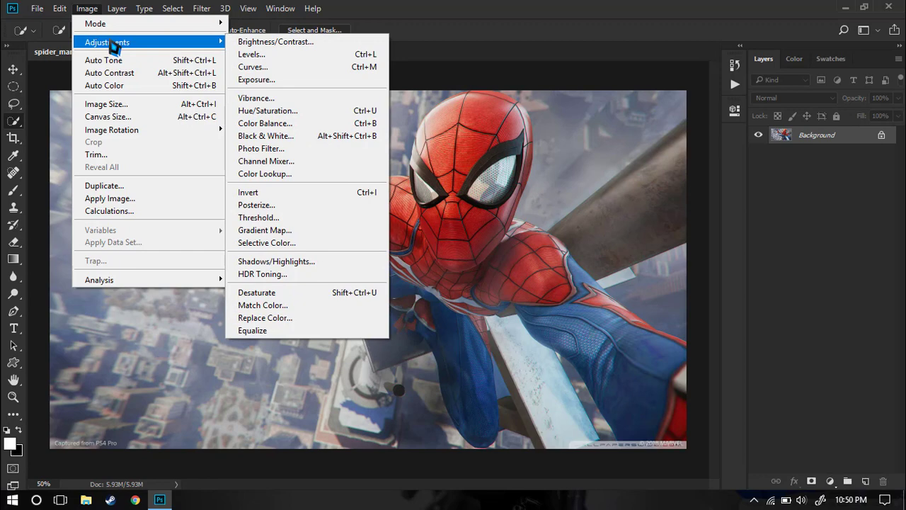
click(538, 11)
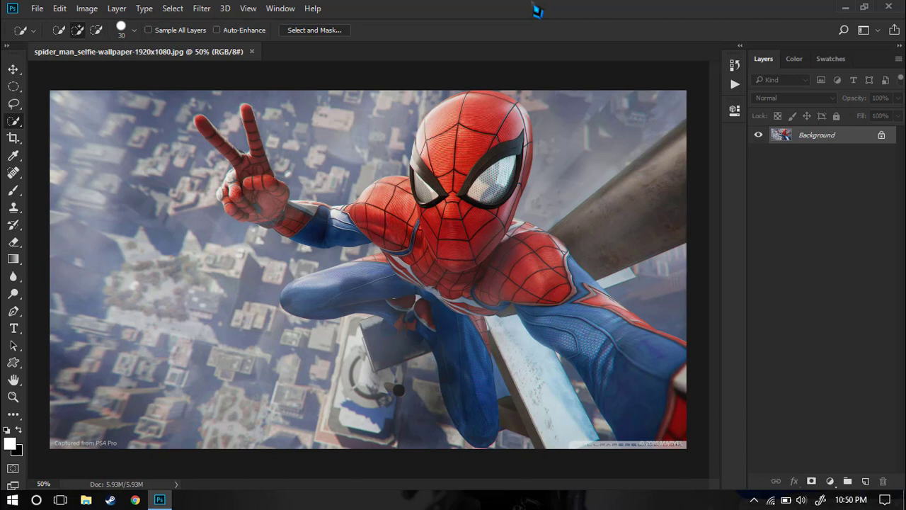
click(830, 481)
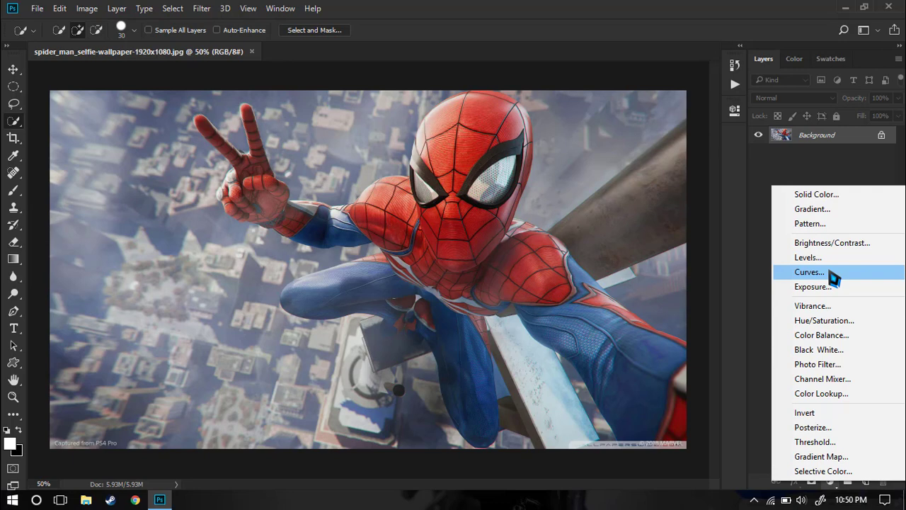
click(767, 204)
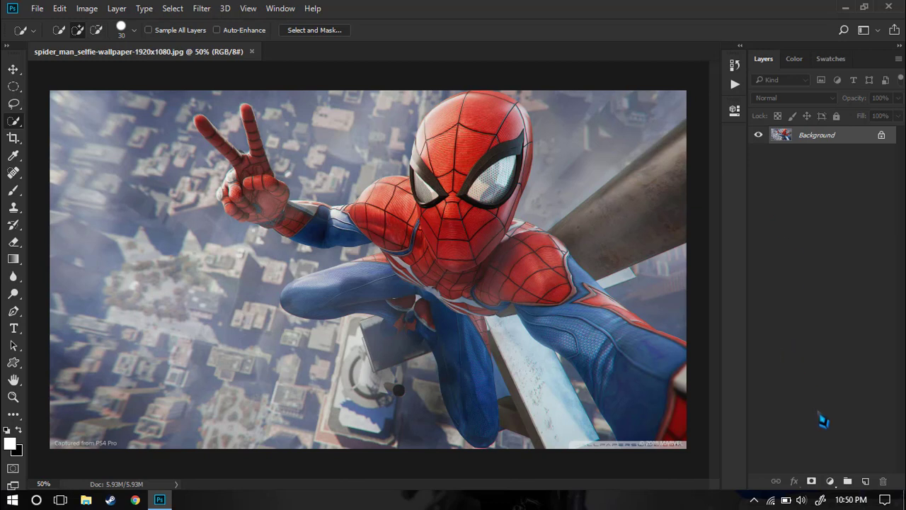
Create a new action named Multiple in the Tutorial set for recording.
click(735, 84)
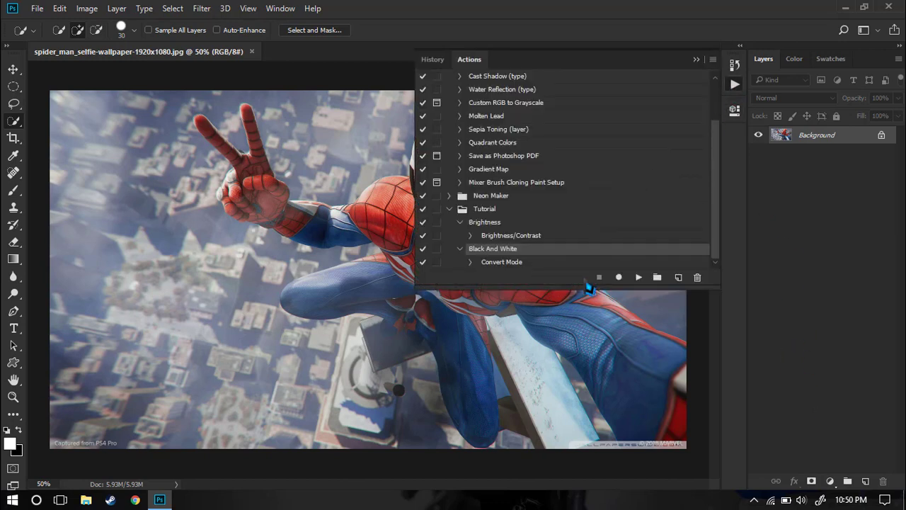
click(678, 277)
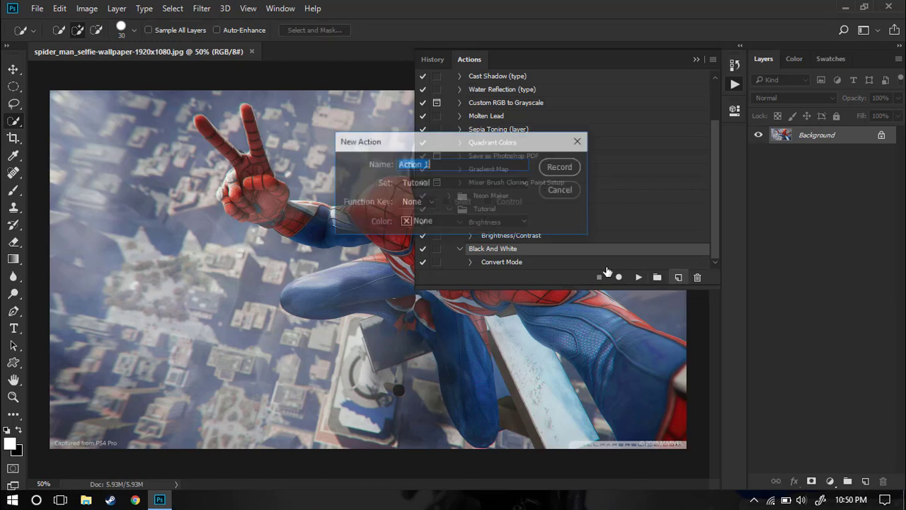
text(Multiple)
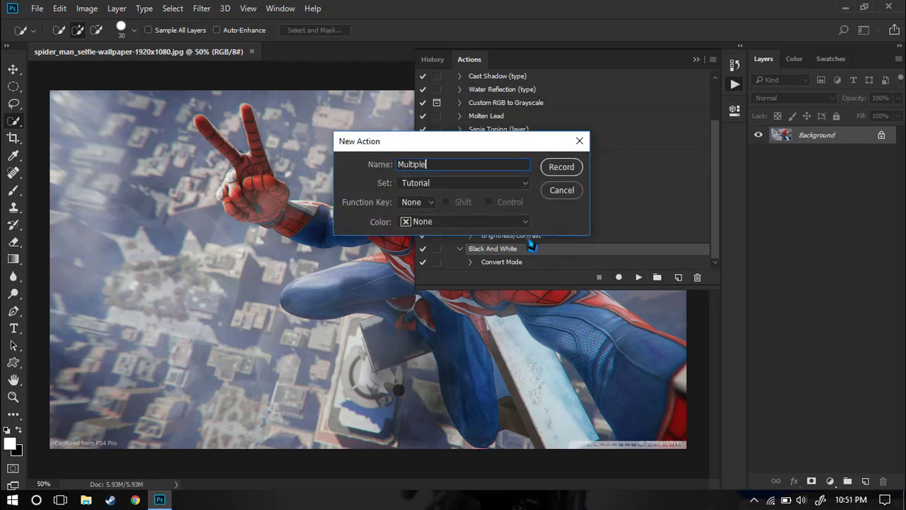
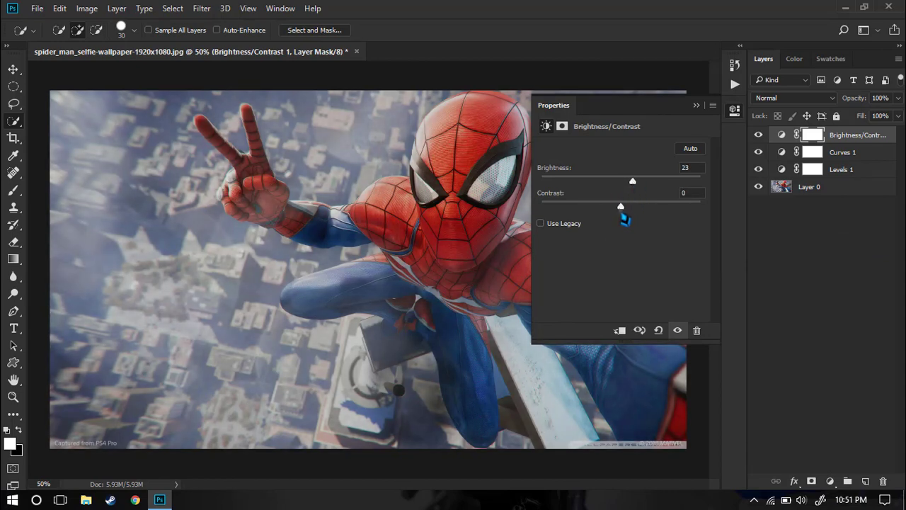
Add a Hue/Saturation adjustment layer above the existing layers with hue -59 and saturation +23.
click(847, 308)
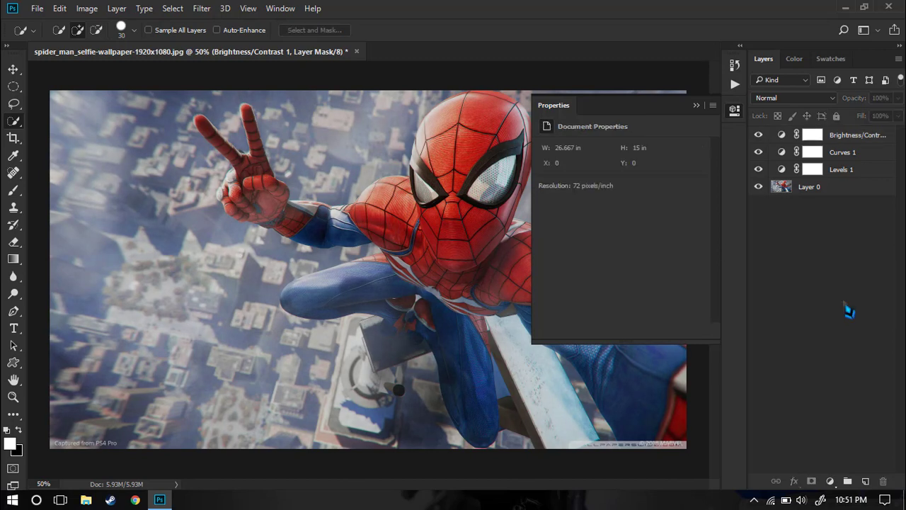
click(830, 482)
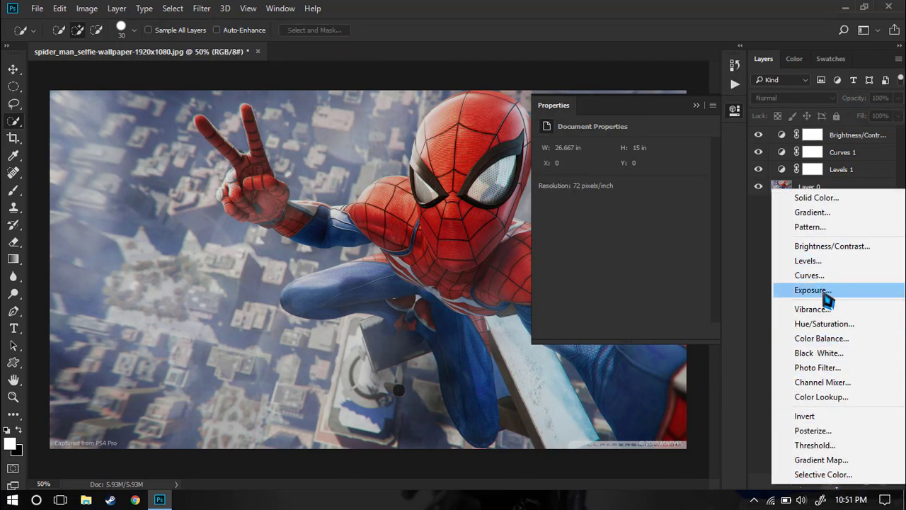
click(825, 323)
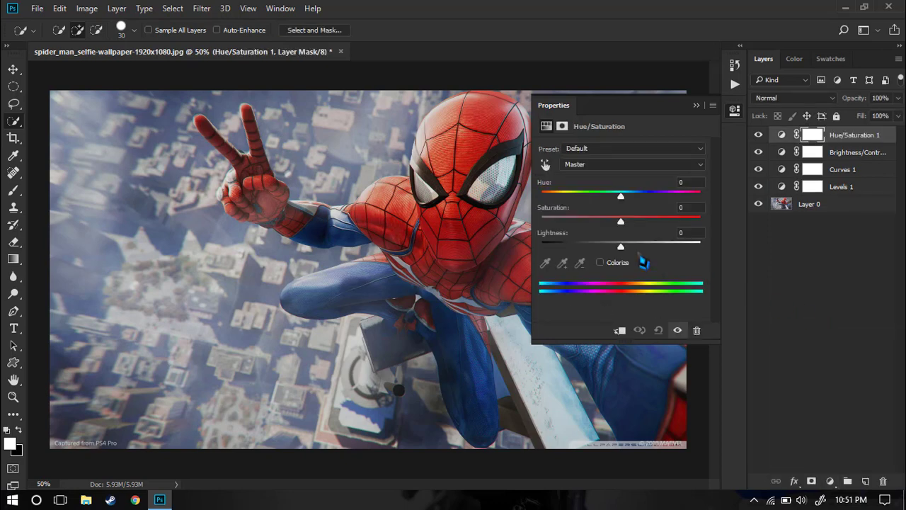
drag(621, 221, 585, 211)
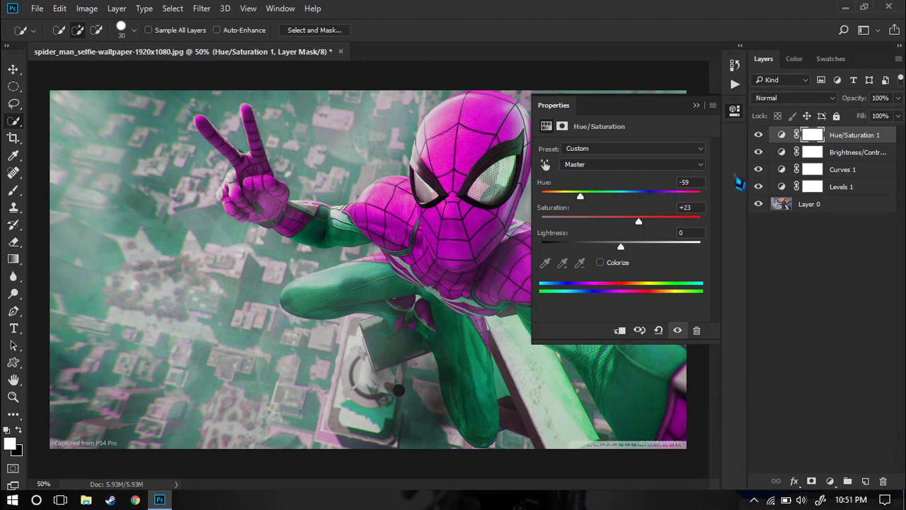
click(735, 114)
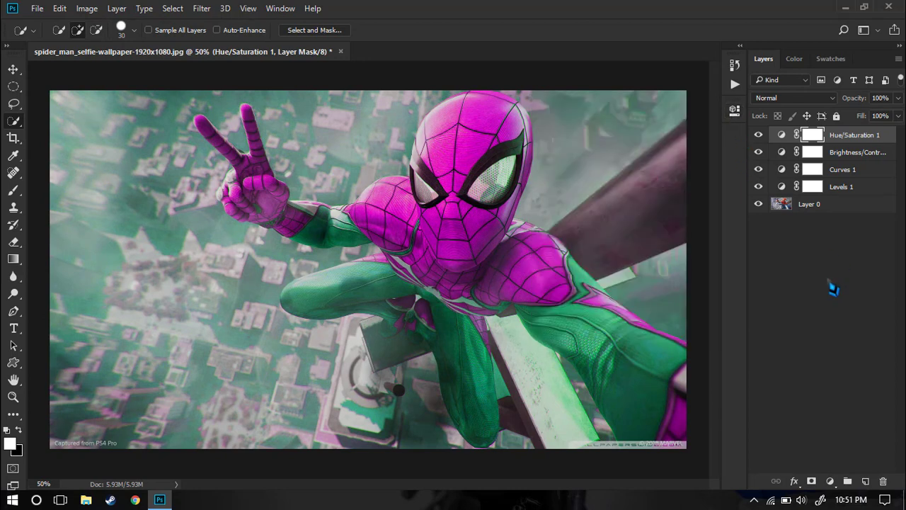
Add an Exposure adjustment layer with slightly lowered exposure, deselect the layers and stop recording the Multiple action.
click(831, 482)
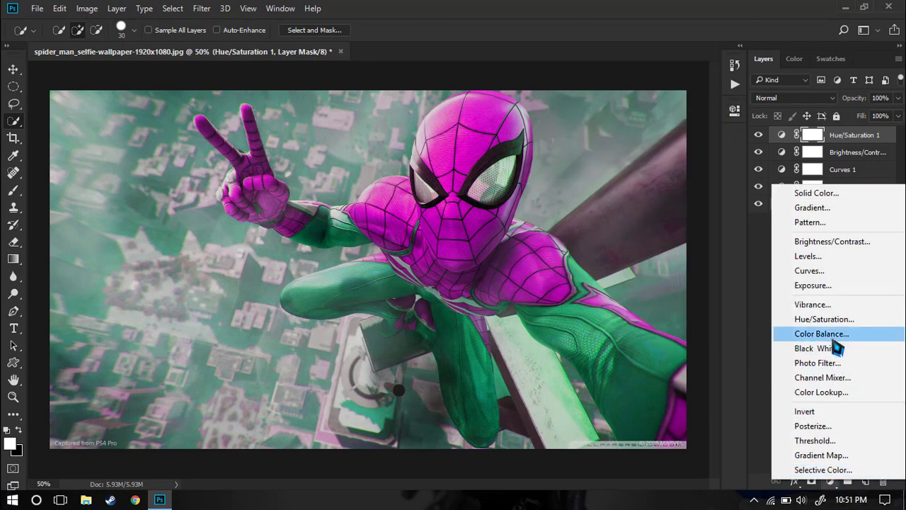
click(827, 285)
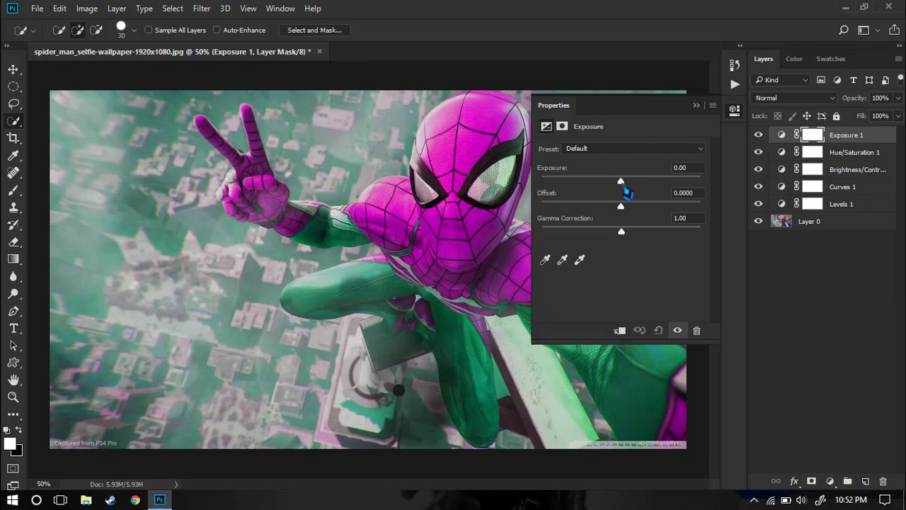
mouse_move(621, 182)
mouse_down()
mouse_move(649, 184)
mouse_move(615, 185)
mouse_up()
click(858, 292)
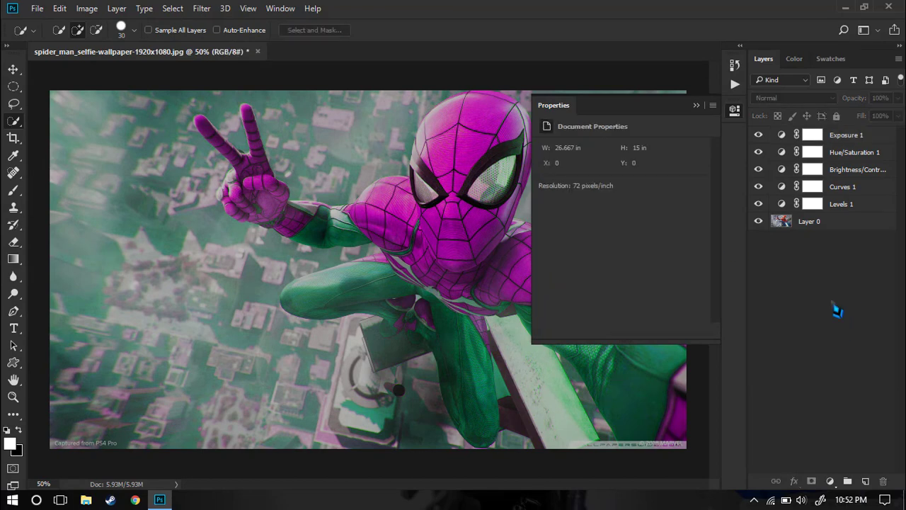
click(736, 86)
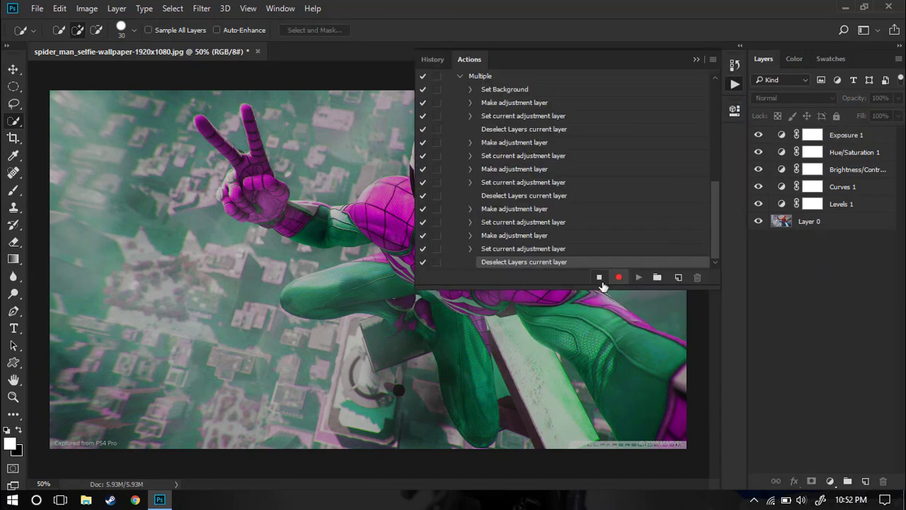
click(734, 86)
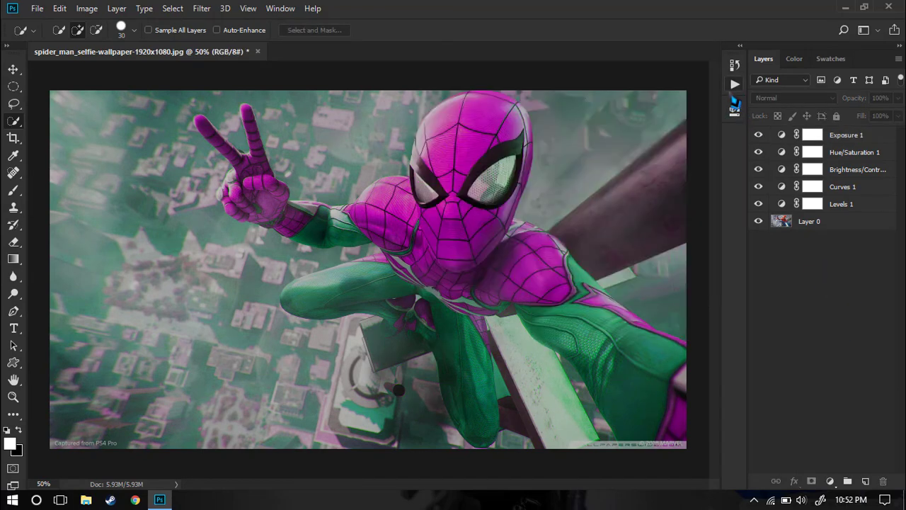
Open lawbreakers_axel_video_game_concept_art-wallpaper-1920x1080.jpg from the Pictures folder.
click(37, 9)
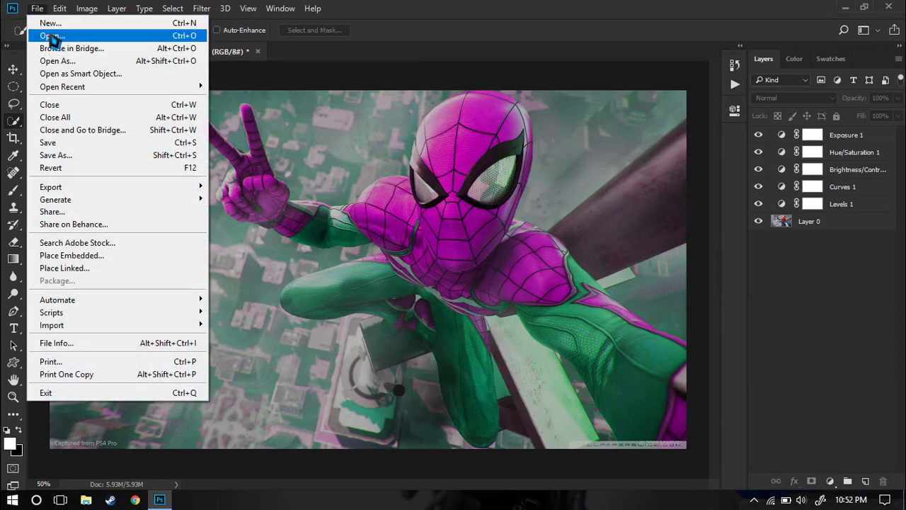
click(56, 35)
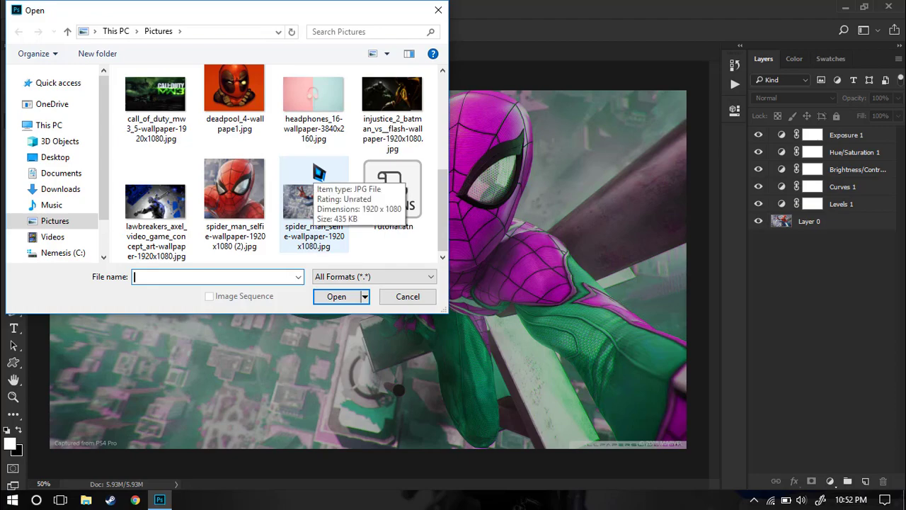
double_click(155, 202)
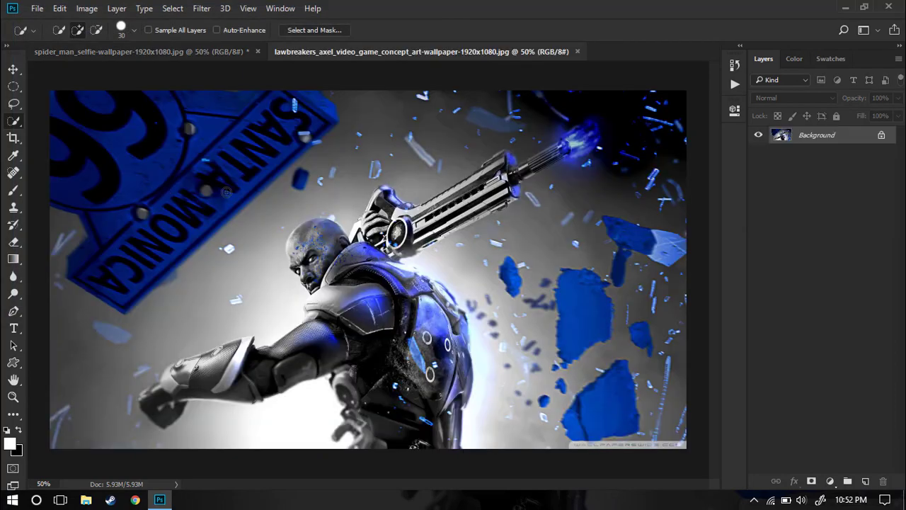
Play the whole Multiple action from the Tutorial set on the Lawbreakers image.
click(735, 87)
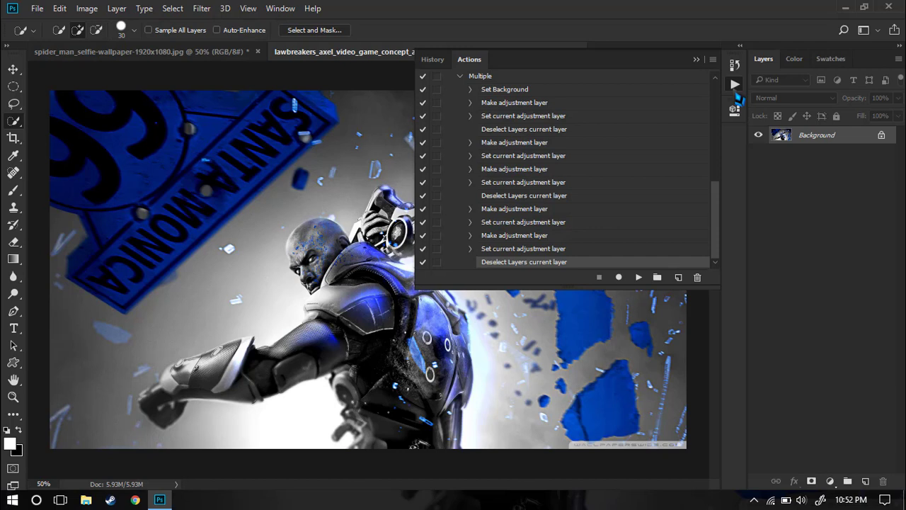
scroll(623, 163, up, 1)
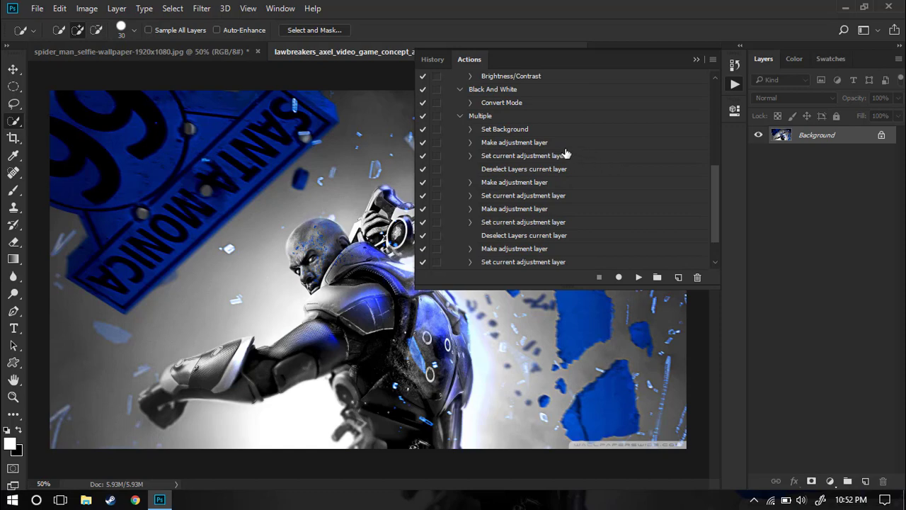
click(542, 119)
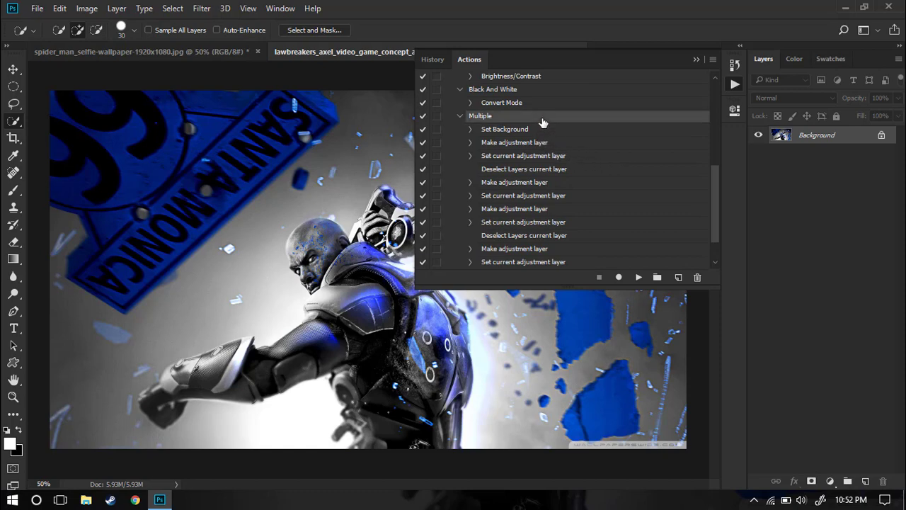
click(638, 276)
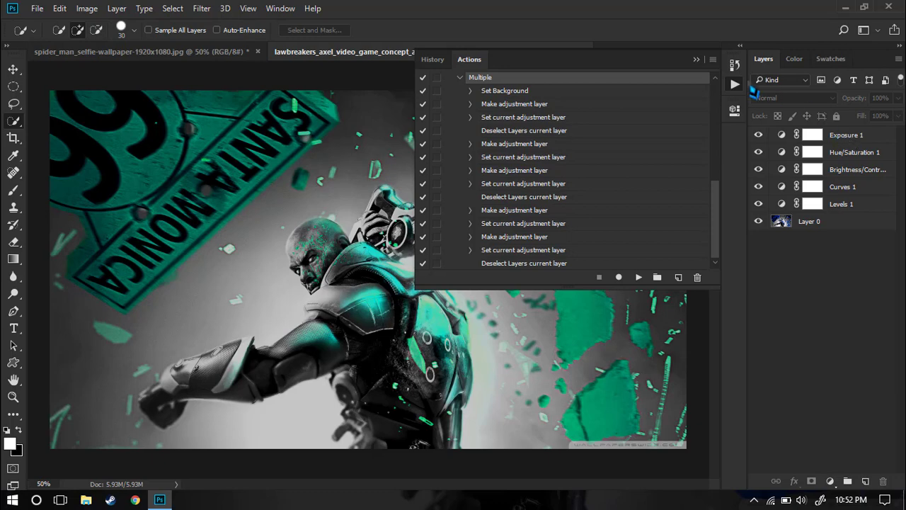
Collapse the Multiple action and the Tutorial set, and compare the edited Spider-Man image with the Lawbreakers image.
scroll(519, 137, up, 1)
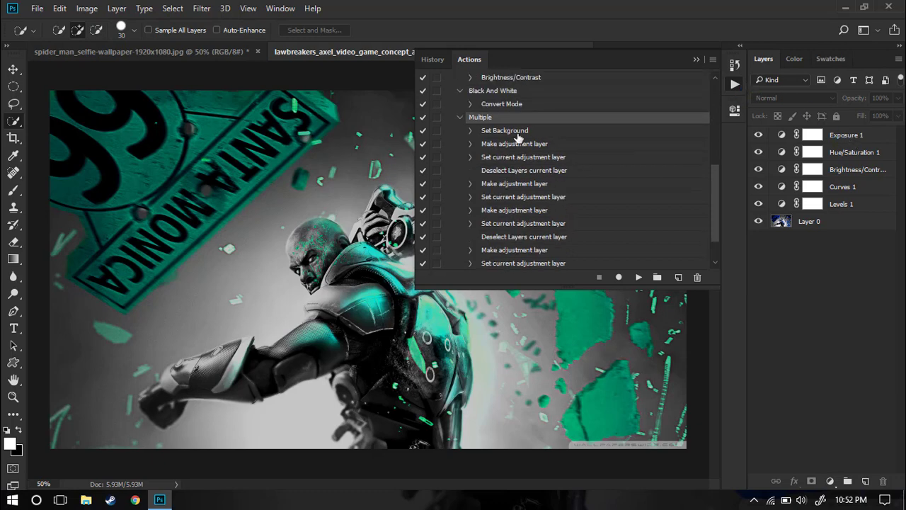
click(460, 117)
click(448, 196)
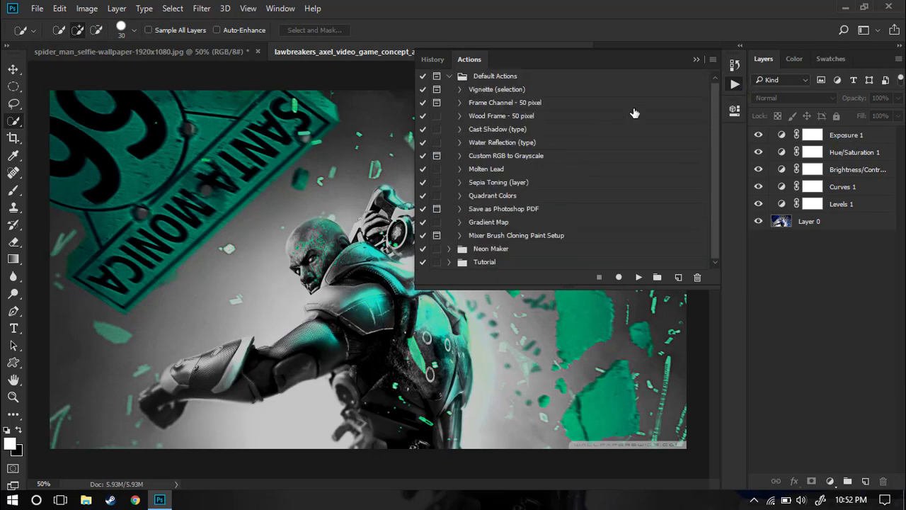
click(735, 84)
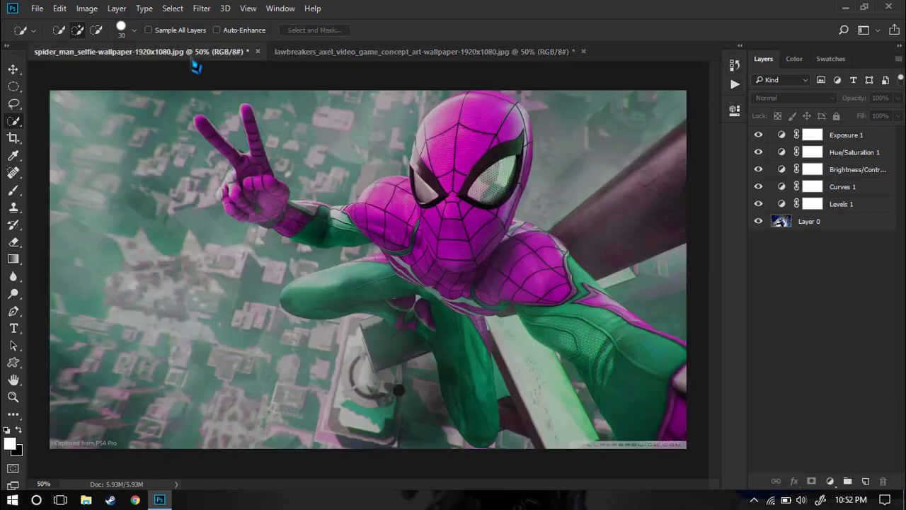
click(192, 58)
click(332, 58)
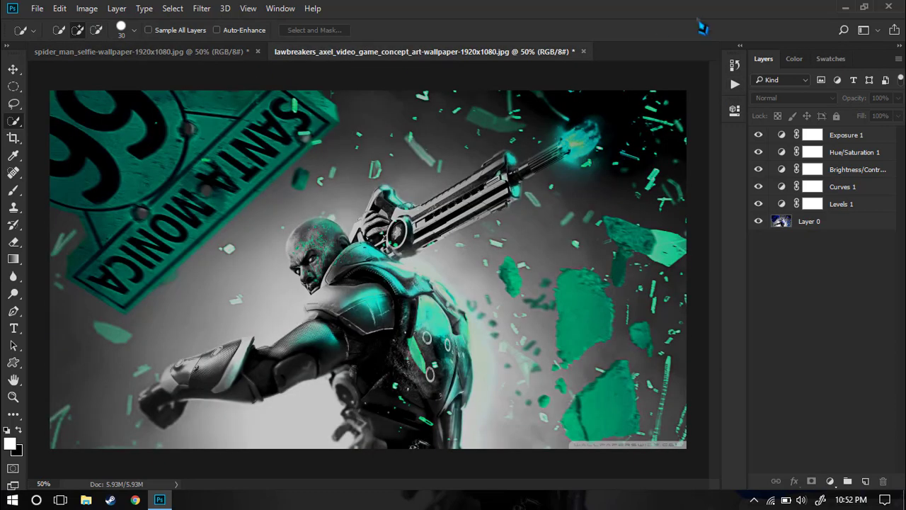
click(845, 7)
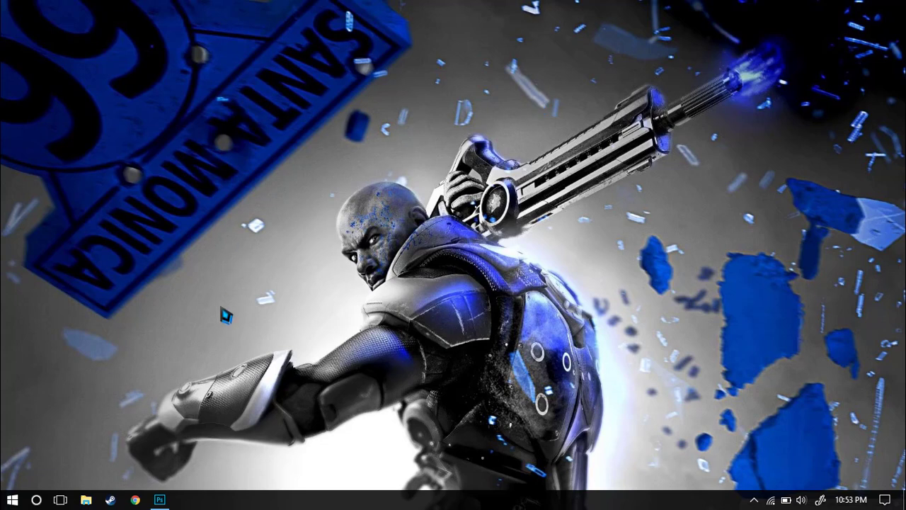
click(160, 499)
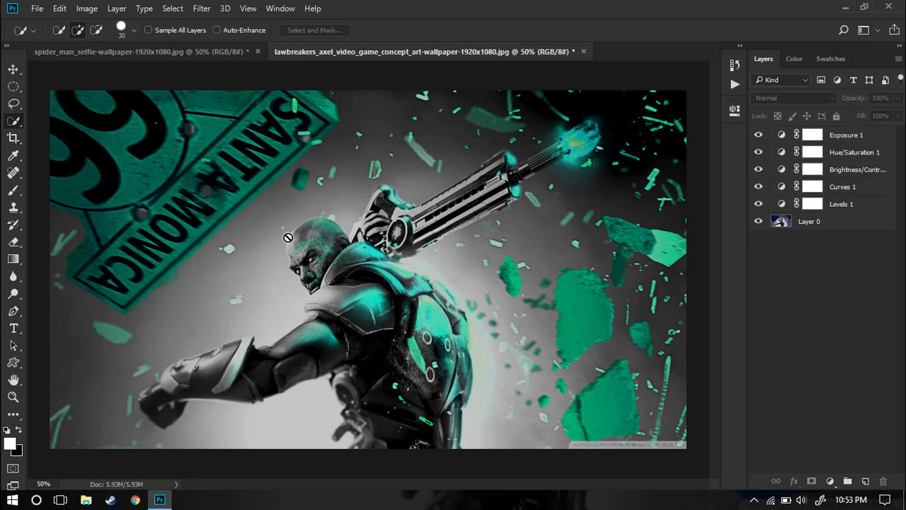
click(845, 7)
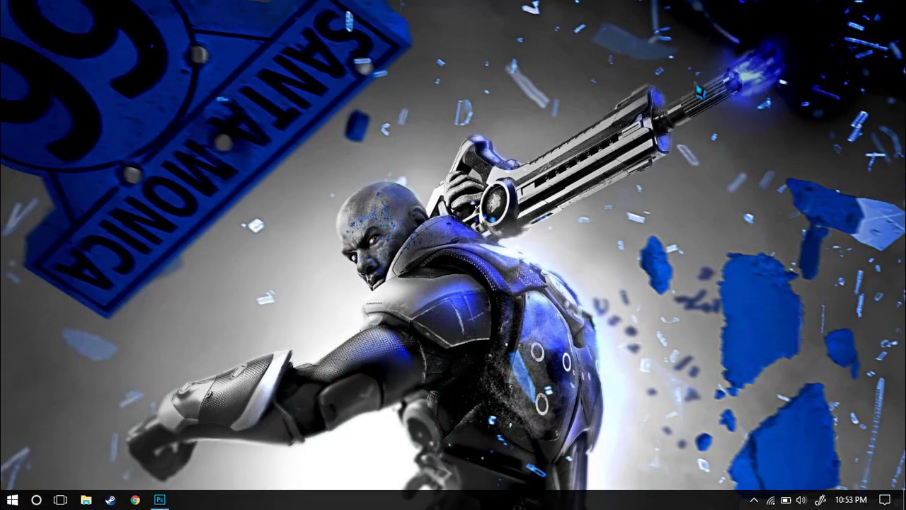